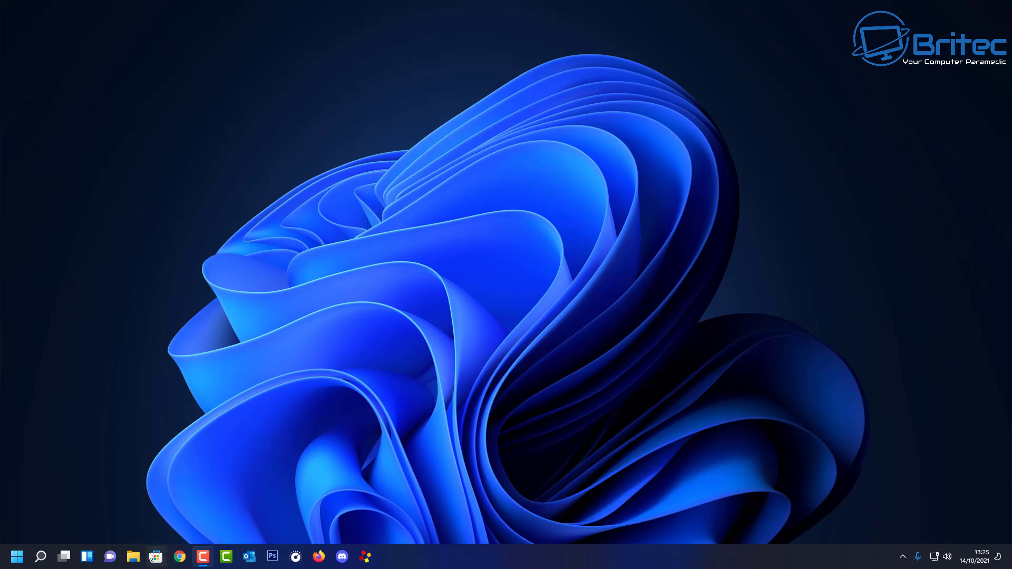
Step: Launch File Explorer from the taskbar so it shows This PC
left_click(132, 557)
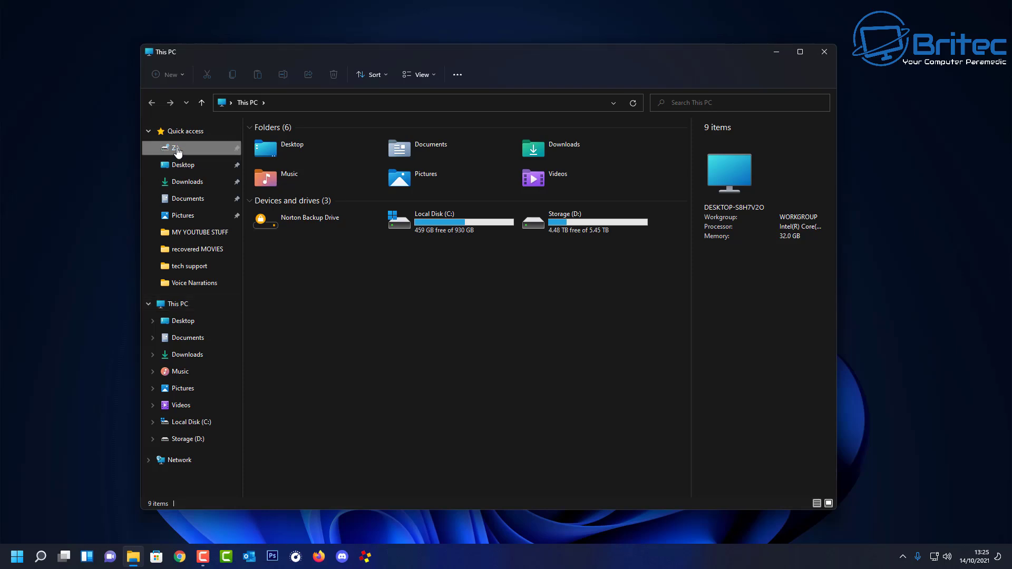
Step: Unpin the old Z: entry from Quick access, check the Network devices, and close File Explorer
right_click(177, 152)
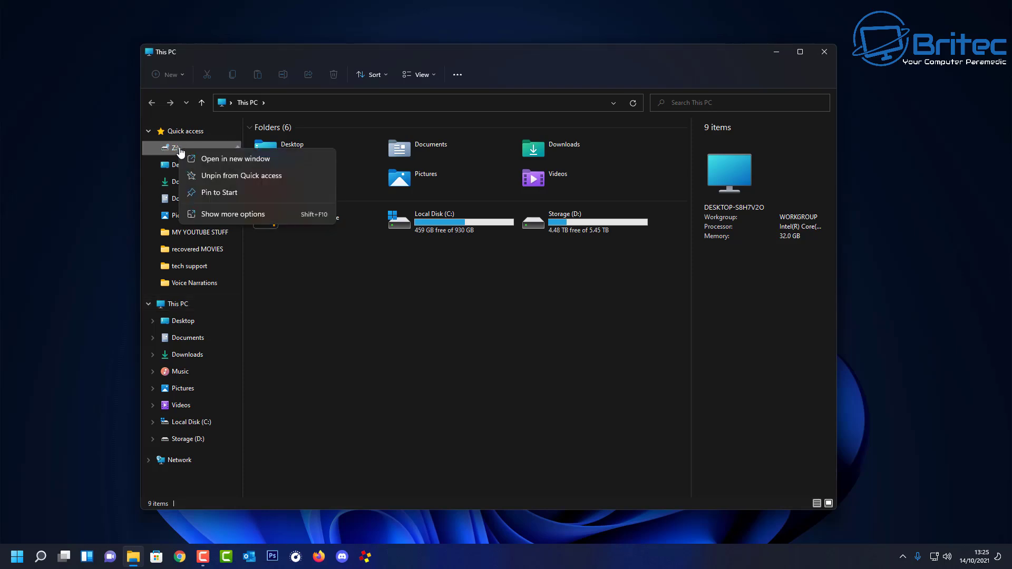
left_click(211, 174)
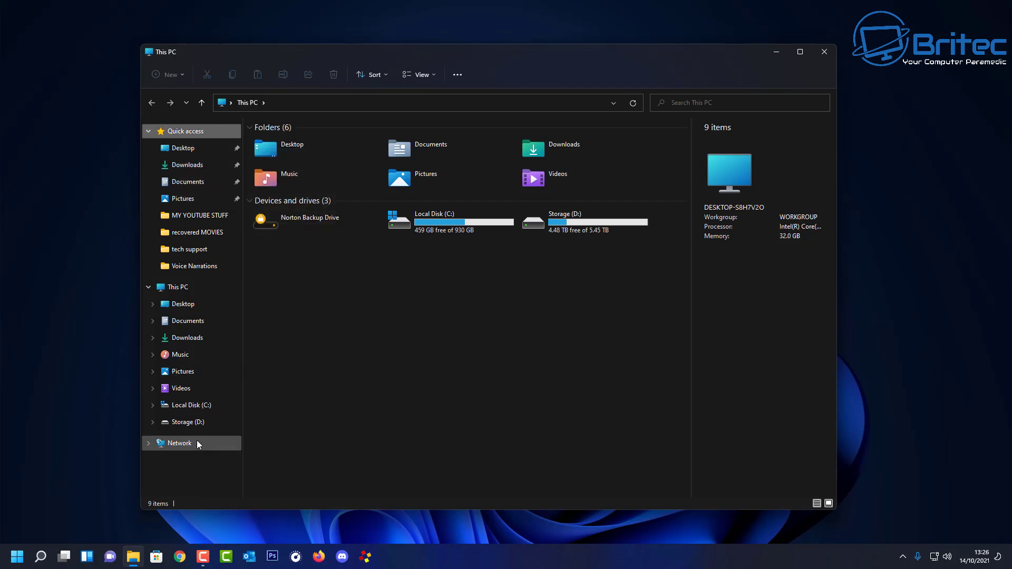
left_click(177, 445)
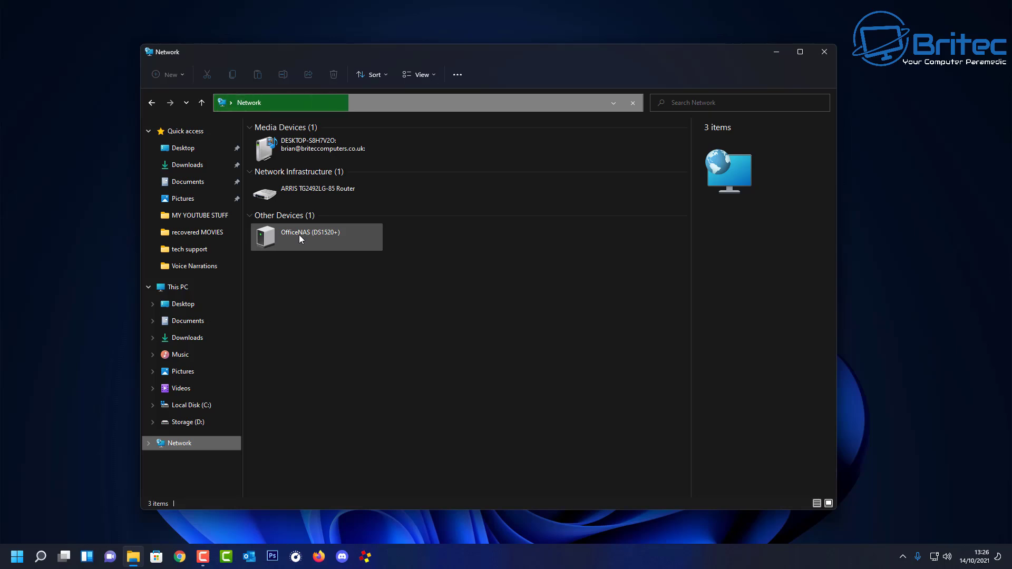
left_click(210, 290)
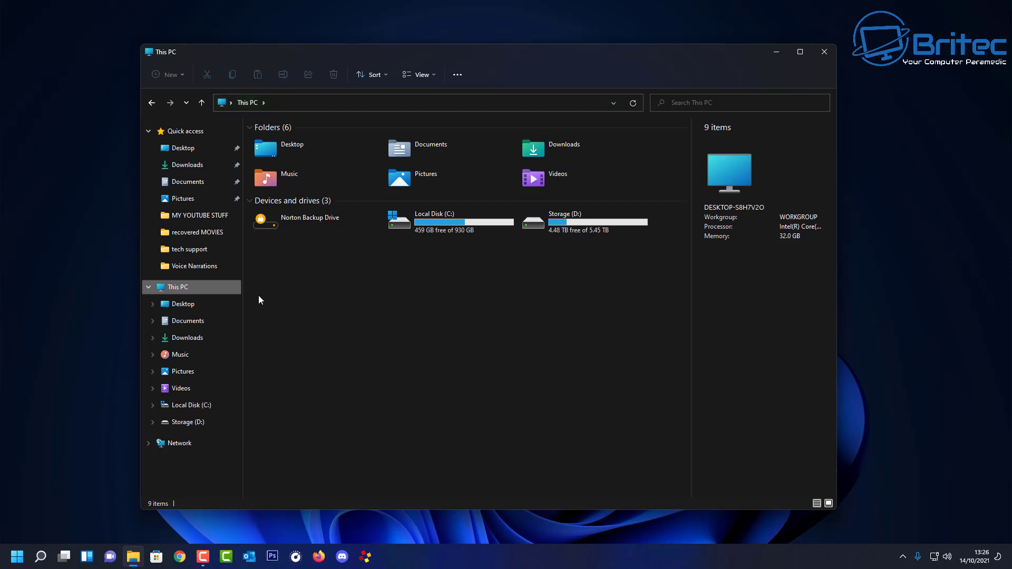
left_click(824, 52)
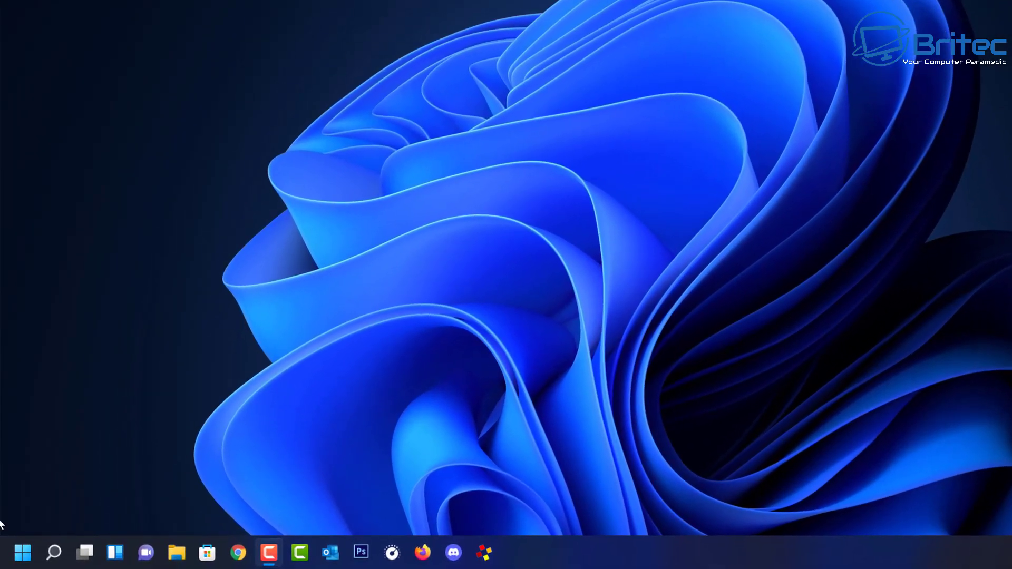
left_click(22, 552)
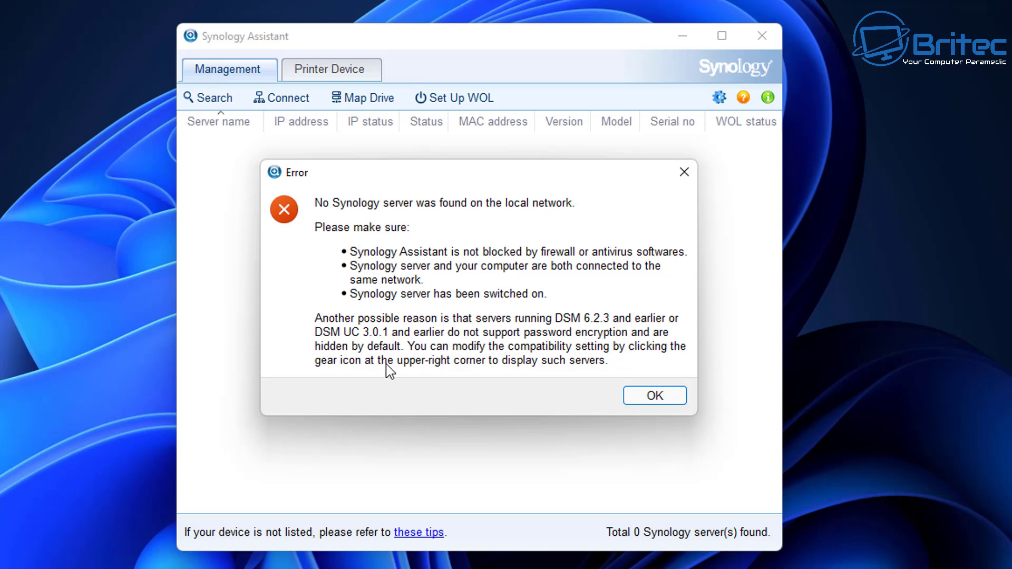
left_click(663, 397)
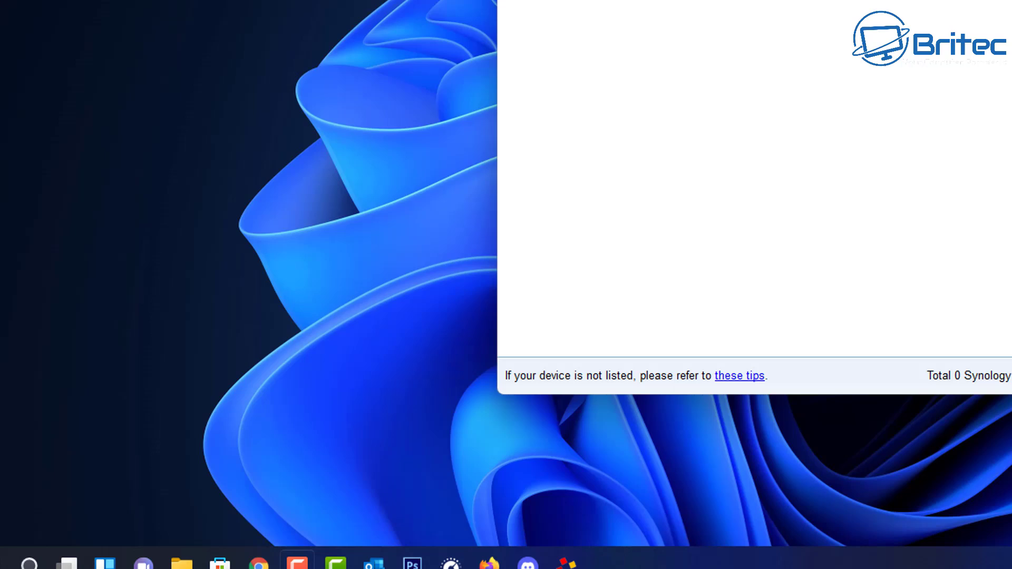
left_click(813, 11)
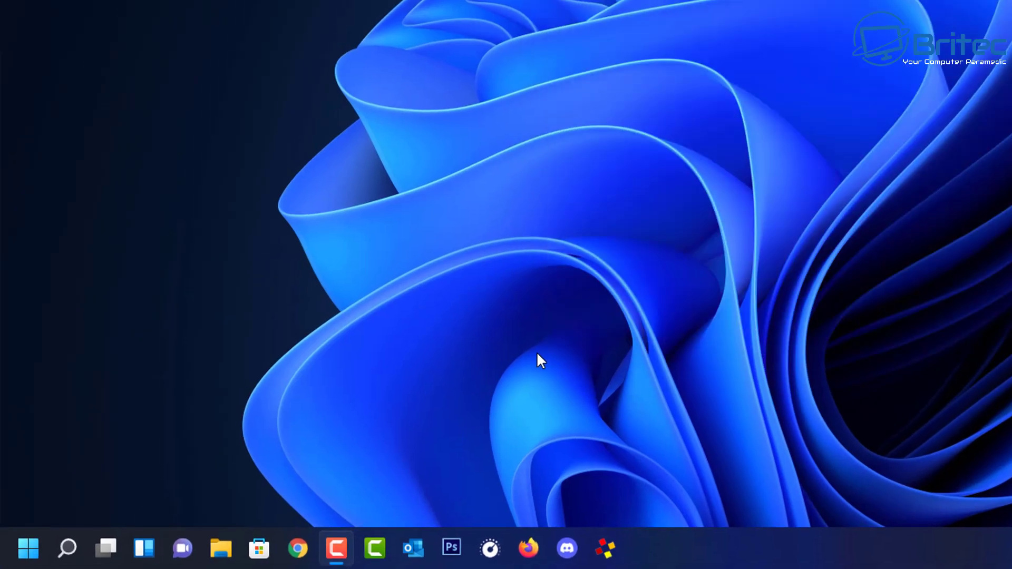
Step: Open OfficeNAS (DS1520+) from File Explorer's Network view to bring up its Synology sign-in page
left_click(222, 547)
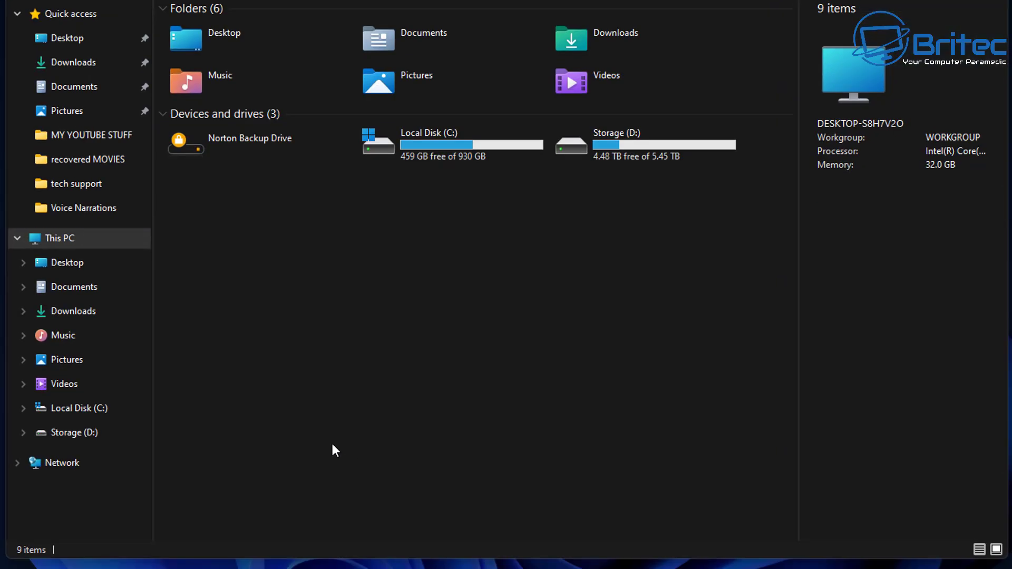
left_click(62, 464)
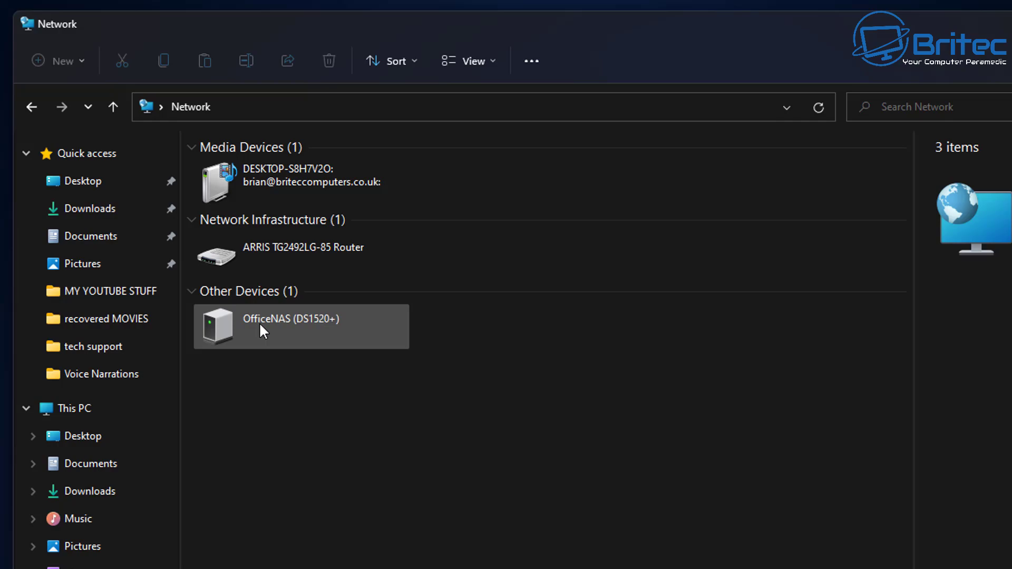
double_click(260, 326)
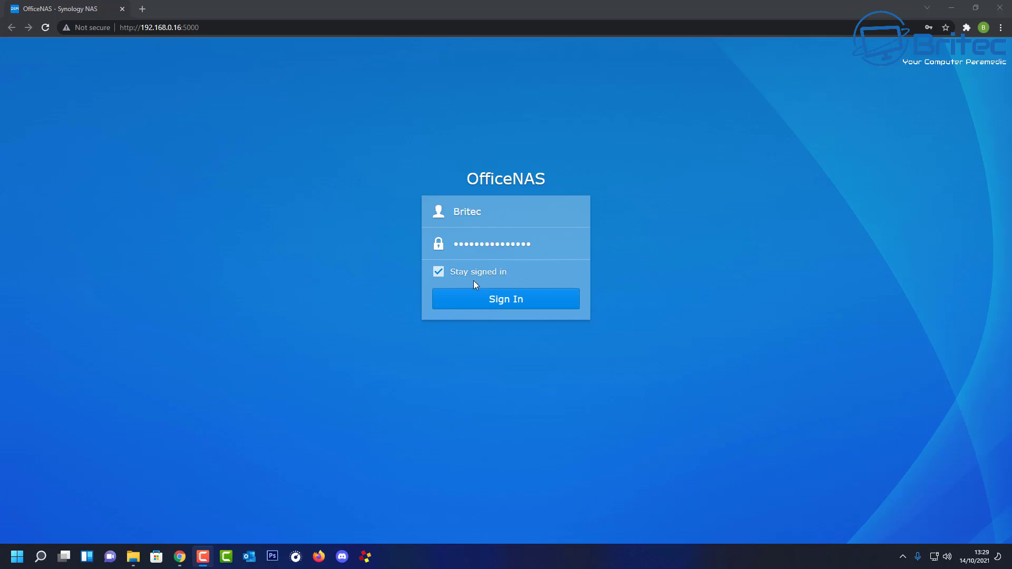
Step: Sign in to OfficeNAS and launch Control Panel from the DSM desktop
left_click(500, 304)
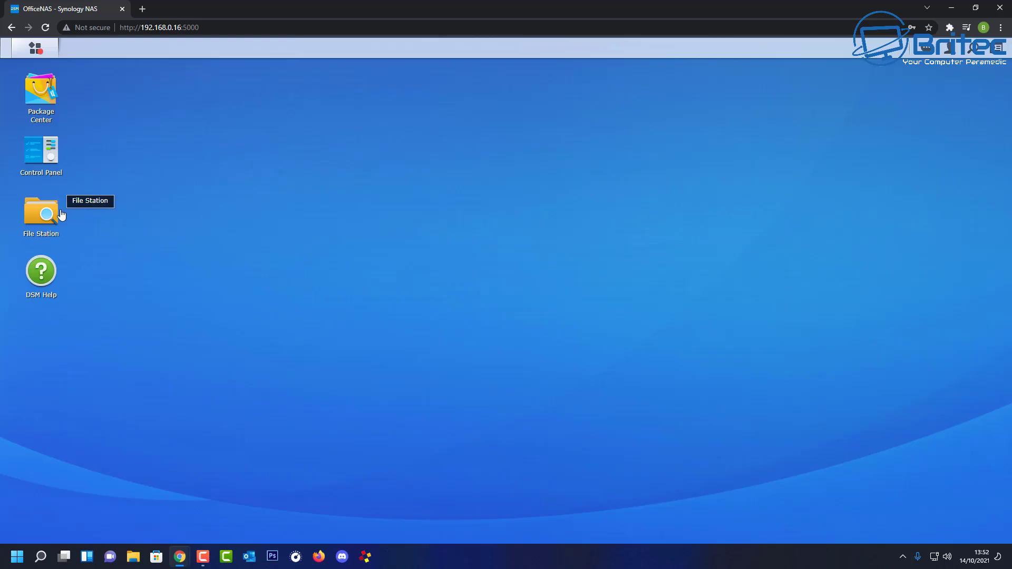
left_click(43, 159)
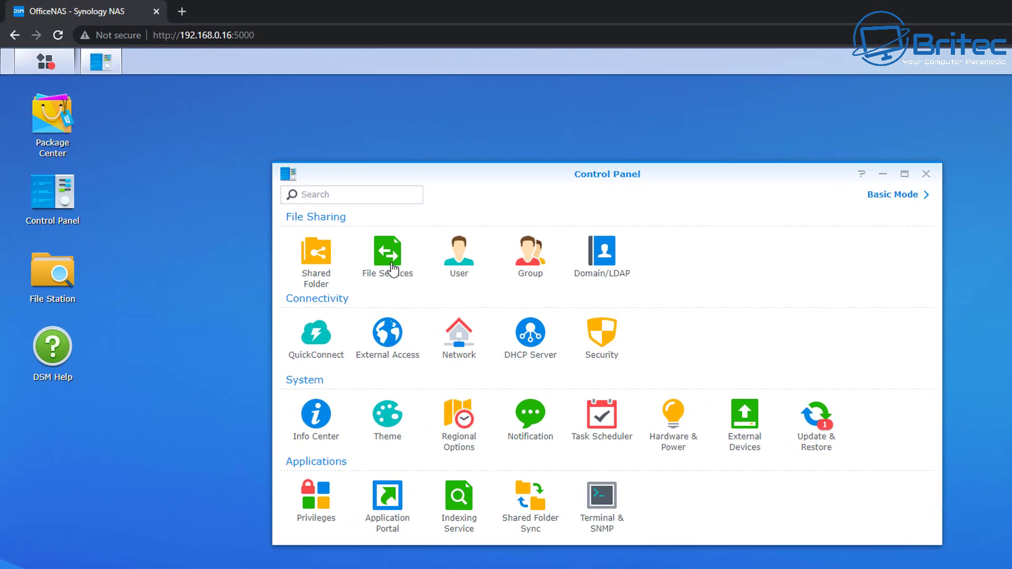
Step: Scroll through the SMB/AFP/NFS settings under File Services, then view the Shared Folder list
left_click(392, 270)
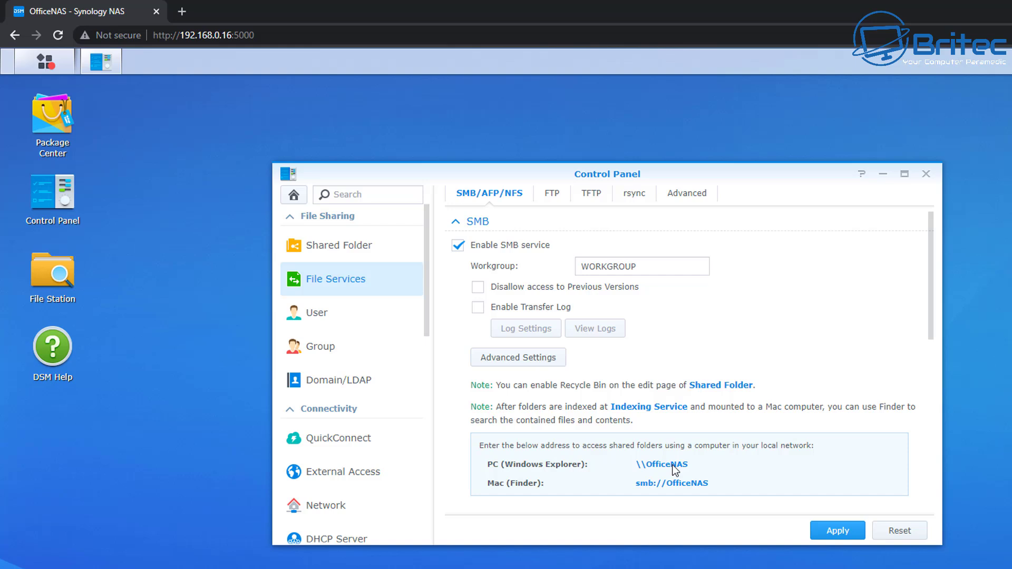
left_click_drag(931, 289, 928, 454)
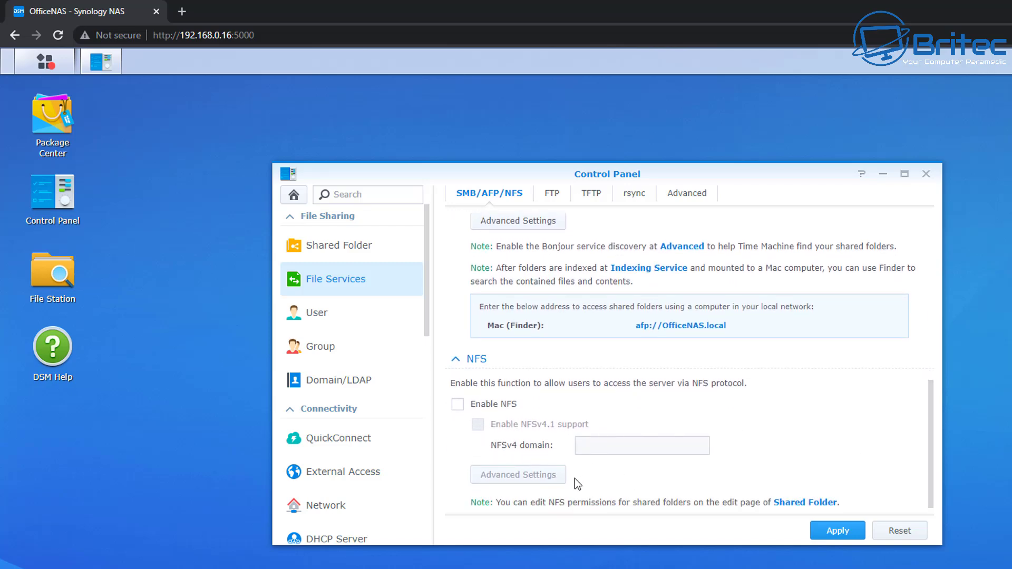
left_click_drag(932, 467, 943, 290)
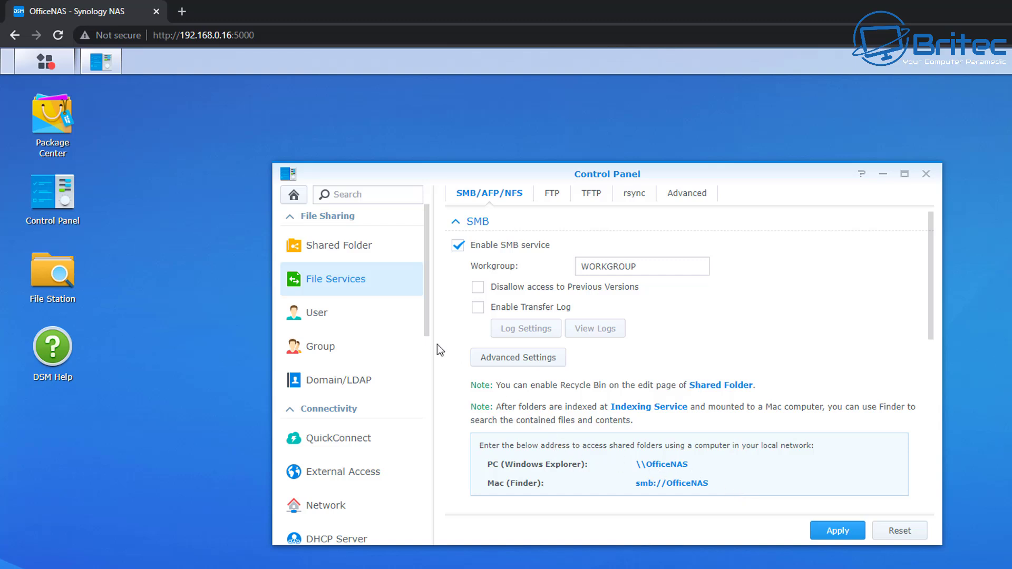
left_click(313, 251)
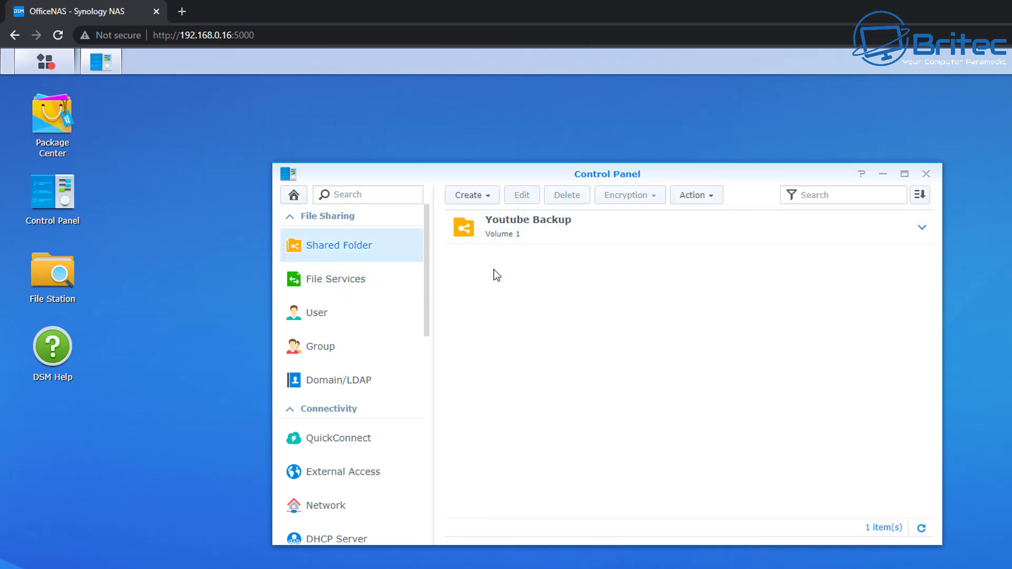
Step: Start a new shared folder named Movies, described 'Plex Movies', on Volume 1
left_click(483, 196)
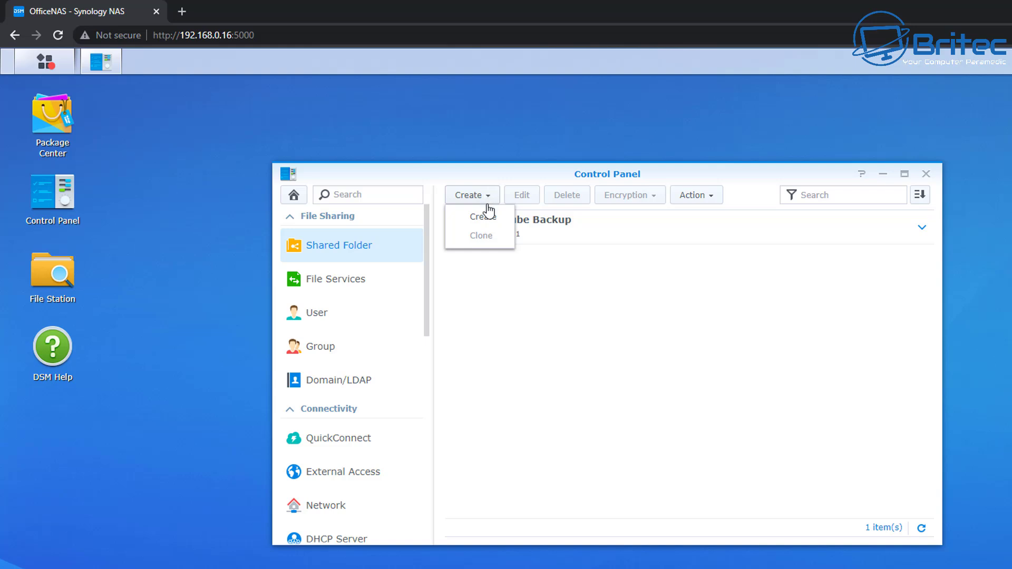
left_click(484, 217)
left_click(504, 272)
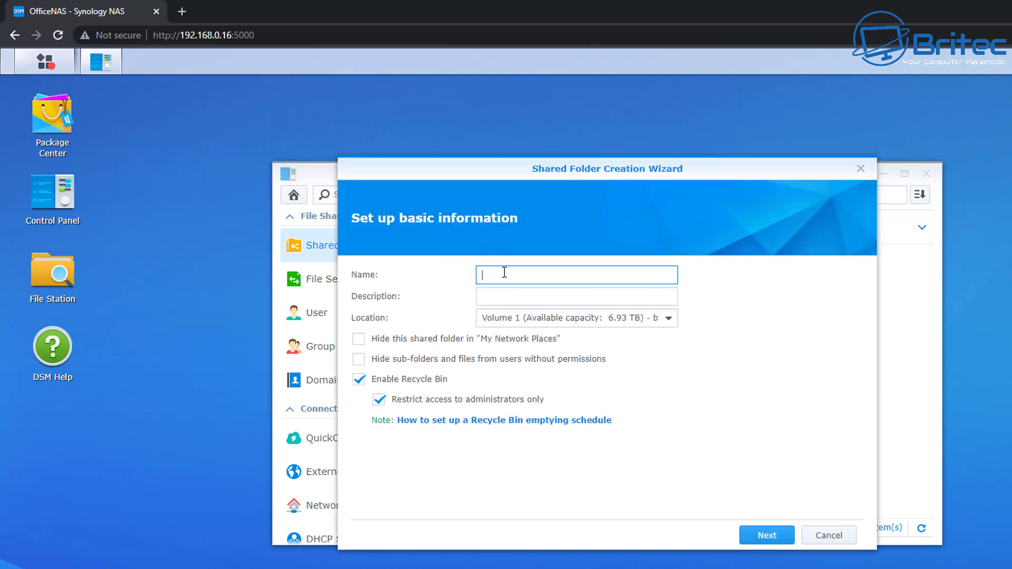
type("Movies")
left_click(495, 298)
type("Plex")
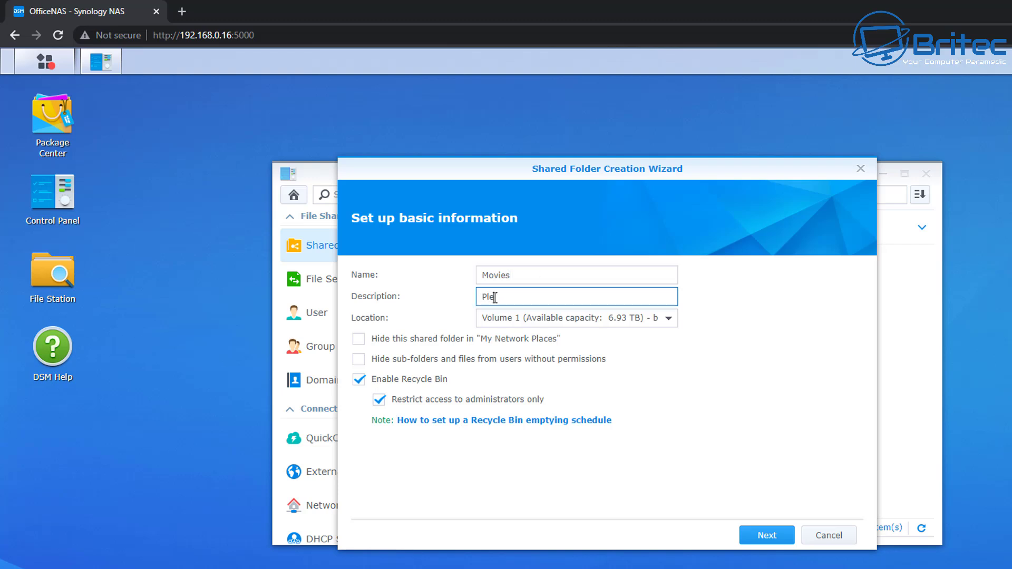
type(" Movies")
left_click(648, 322)
left_click(648, 322)
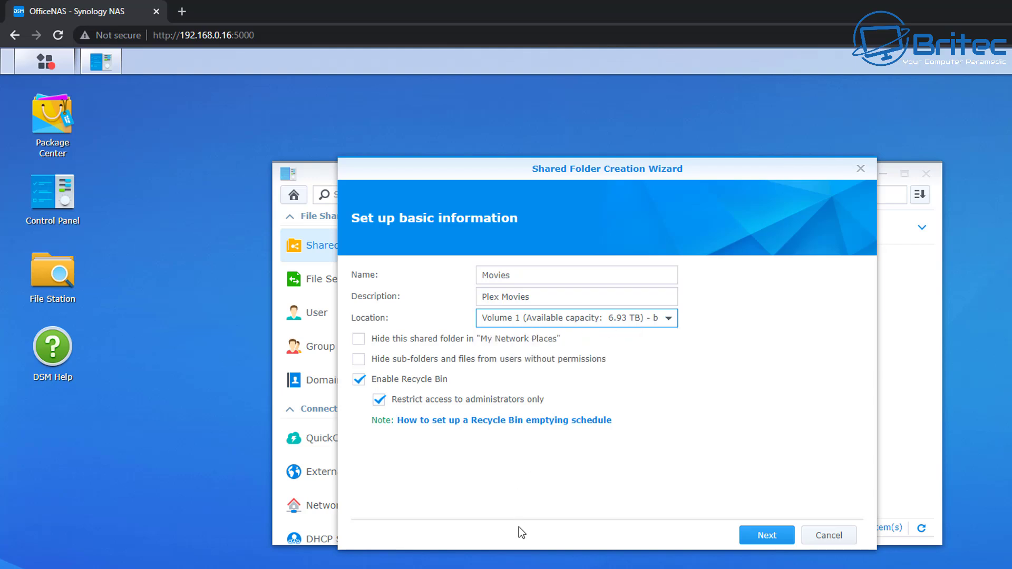
Step: Skip encryption and keep default advanced settings to reach Confirm settings
left_click(767, 536)
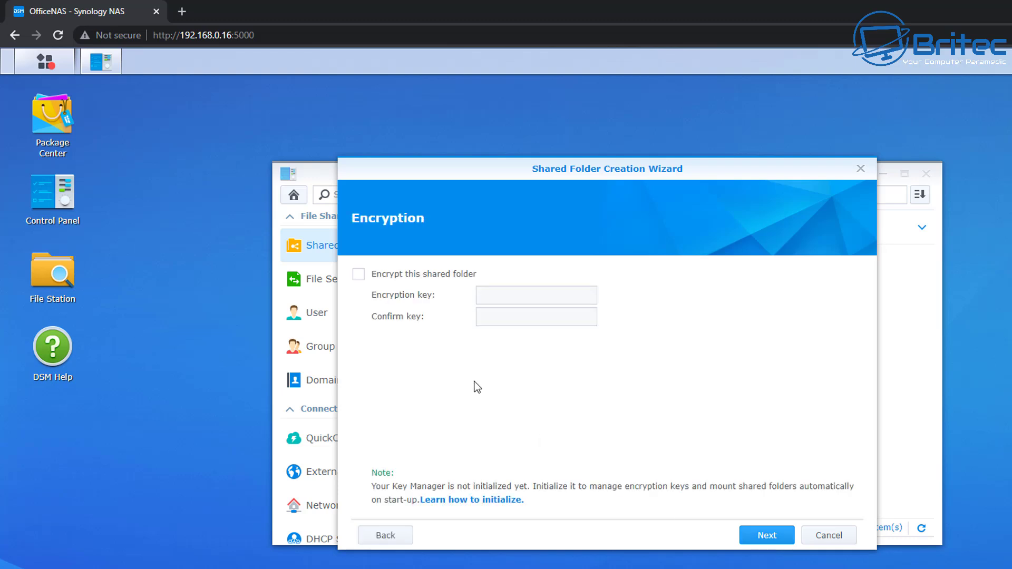
left_click(767, 536)
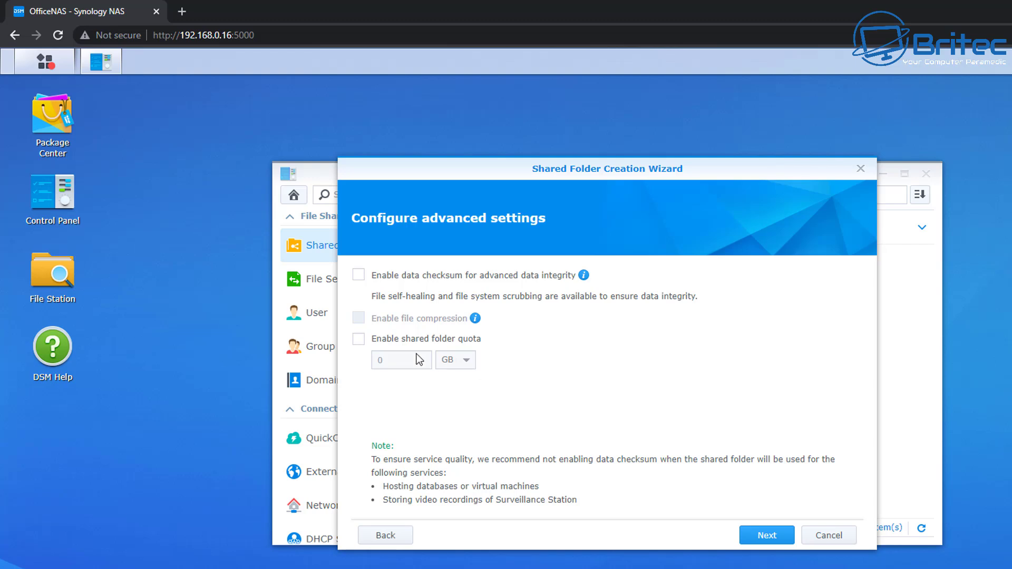
left_click(763, 537)
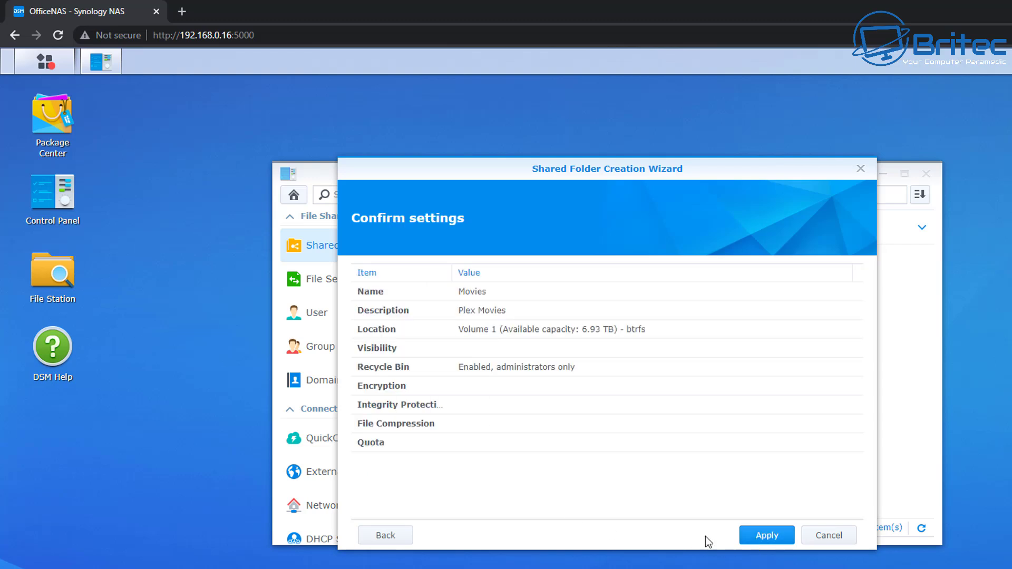
Step: Create the Movies folder with Read/Write for the user account and No access for admin and guest
left_click(773, 540)
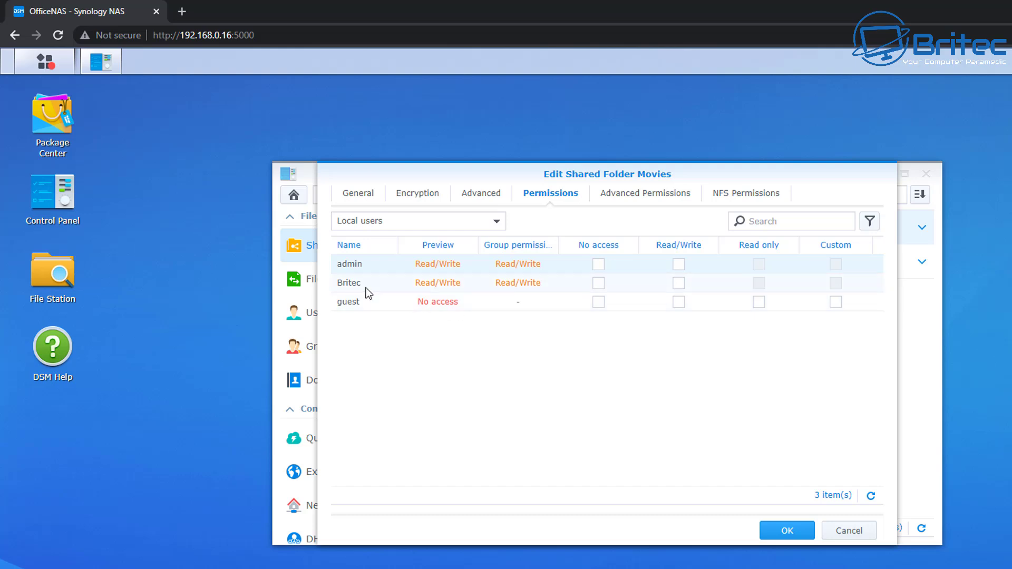
left_click(678, 283)
left_click(599, 264)
left_click(599, 302)
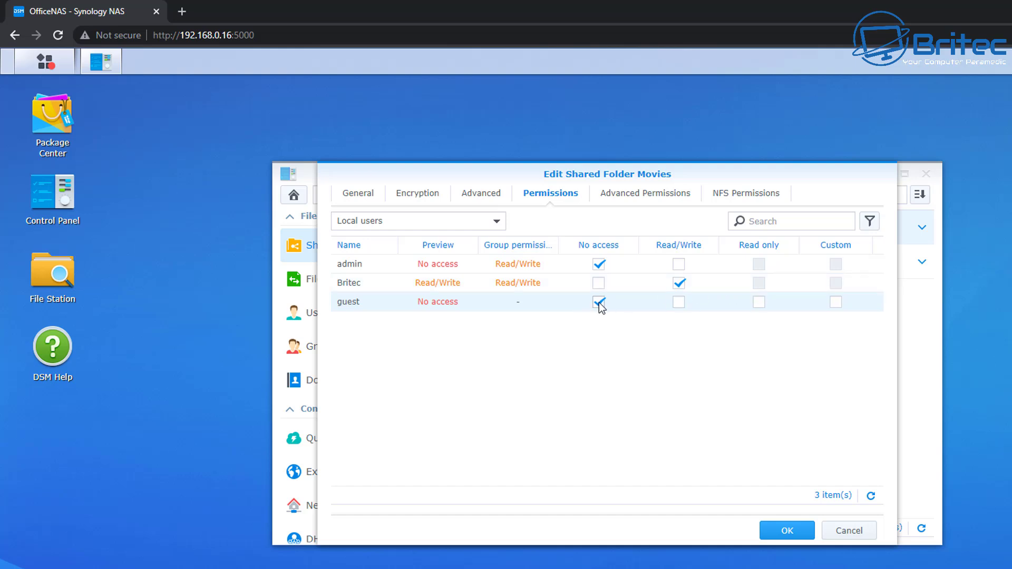
left_click(759, 305)
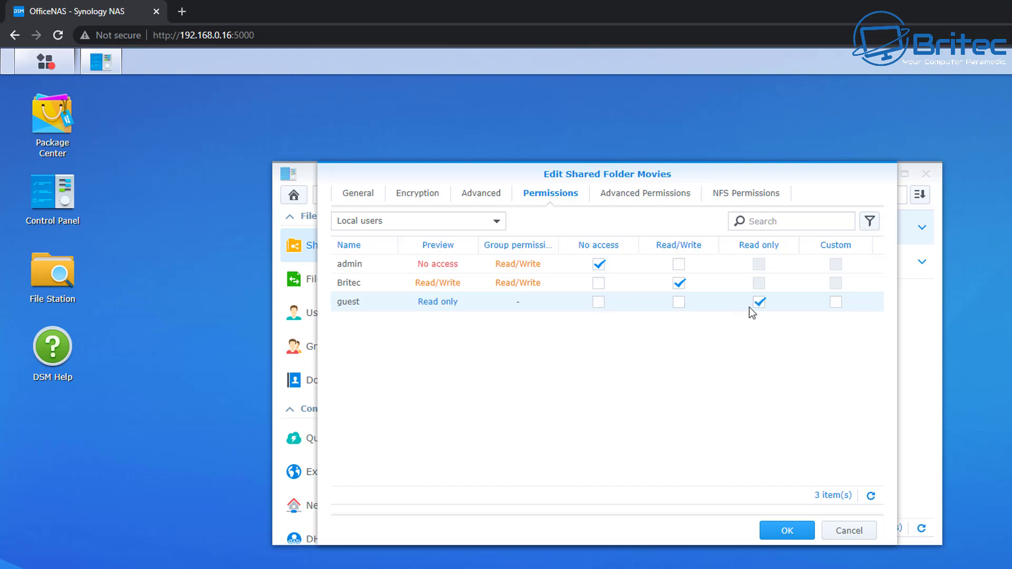
left_click(600, 305)
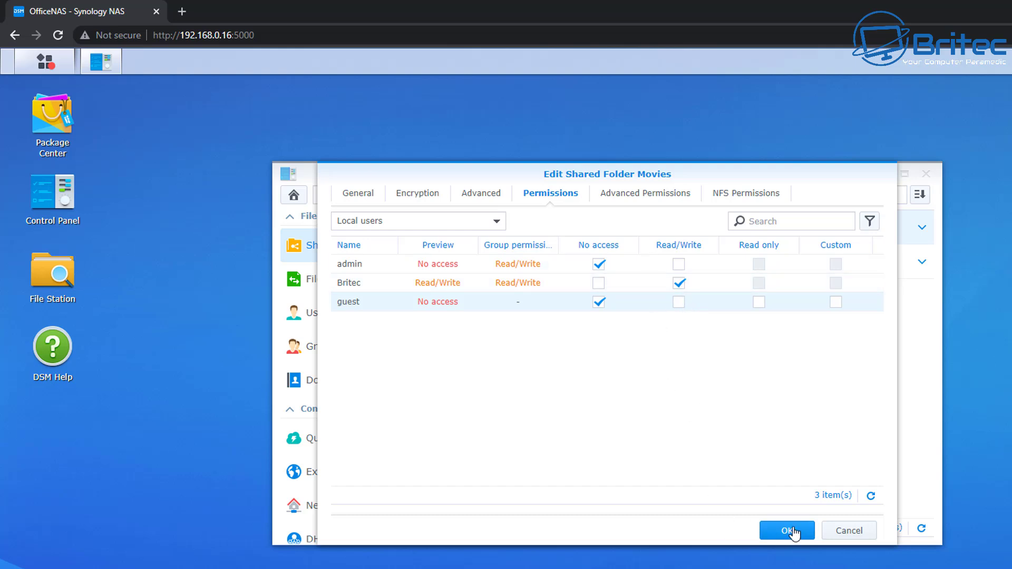
left_click(790, 531)
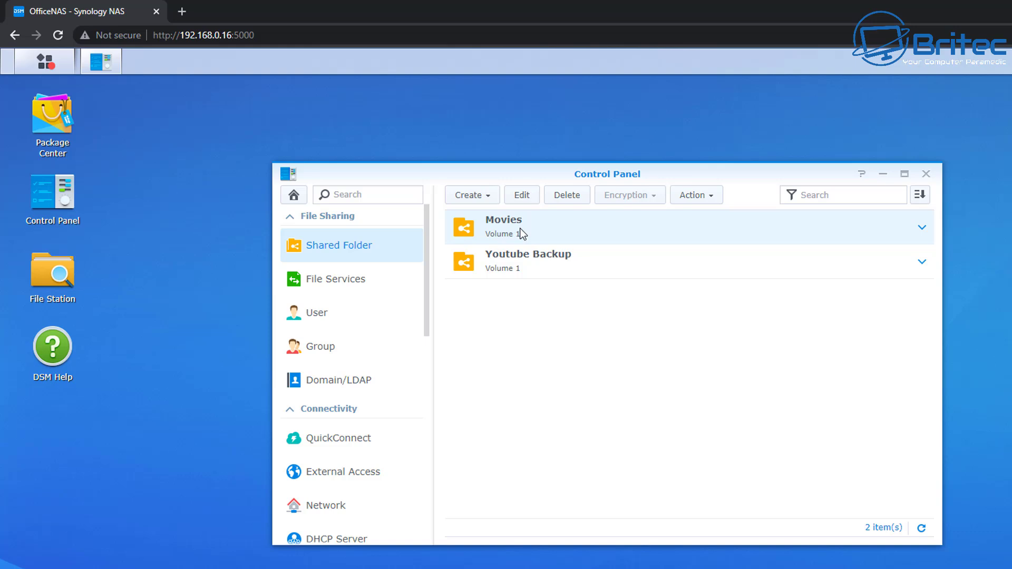
left_click(382, 285)
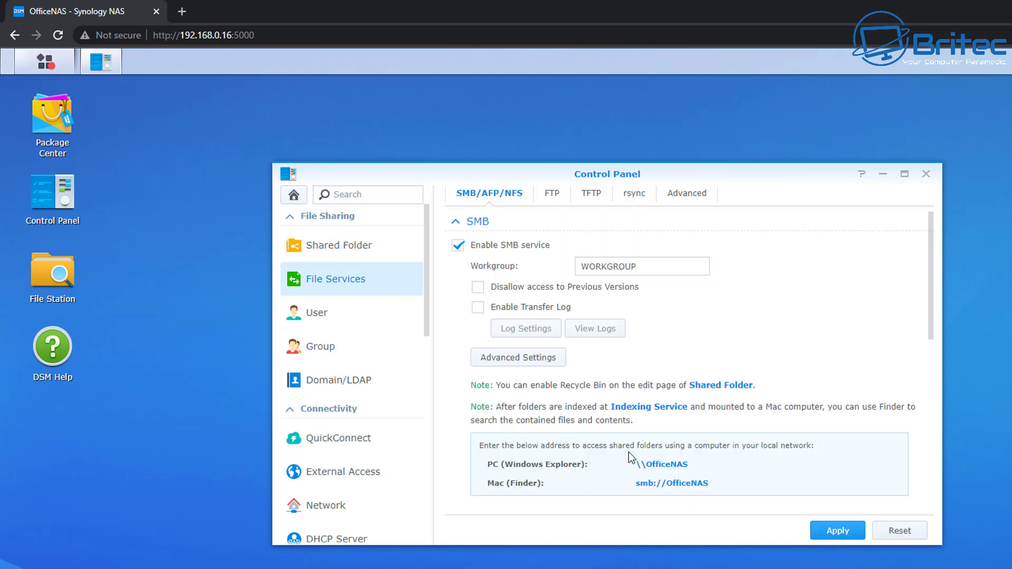
left_click(351, 247)
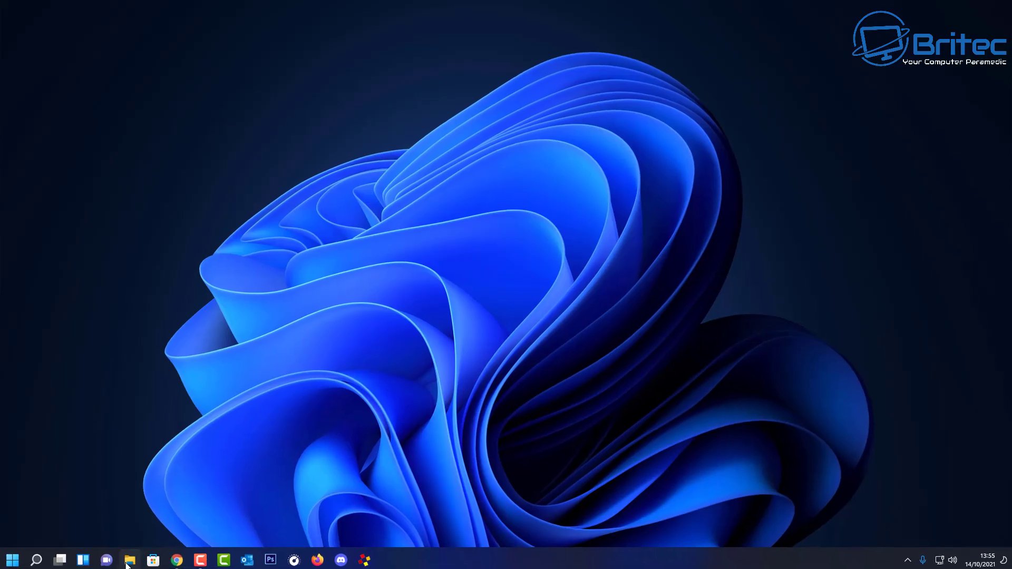
Step: Reopen File Explorer at This PC and bring up its See more commands list
key("super+e")
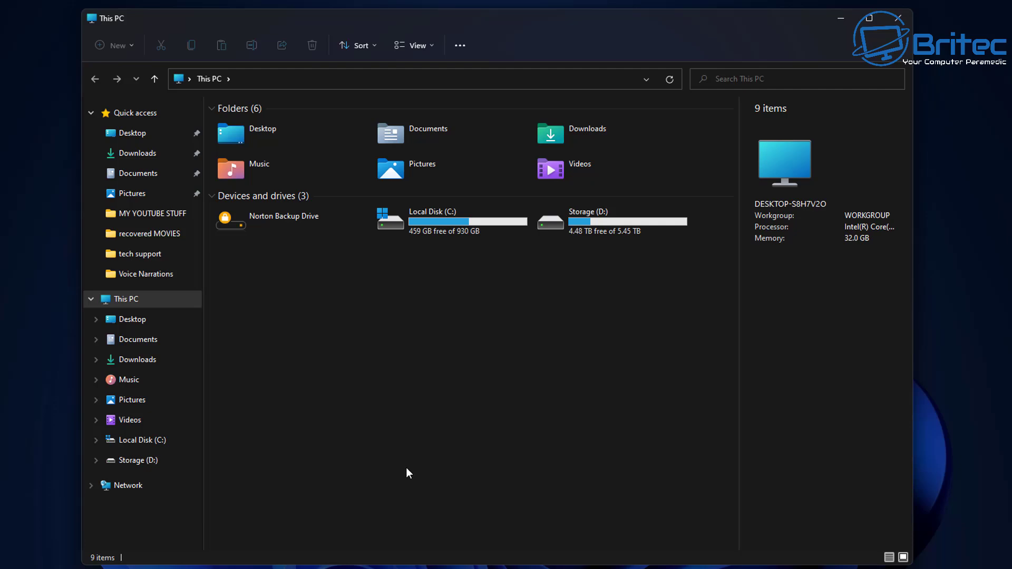
right_click(147, 299)
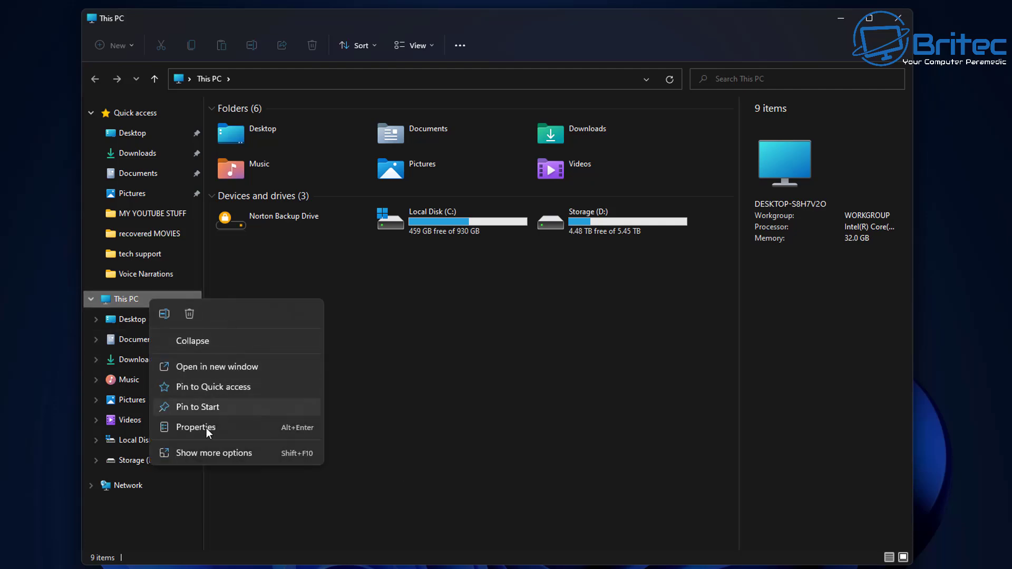
left_click(201, 451)
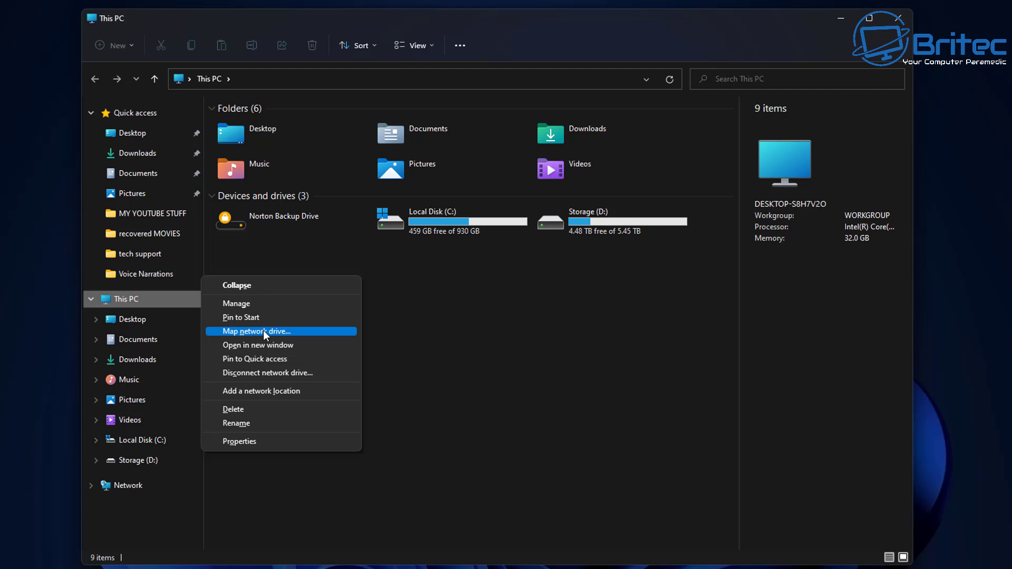
left_click(447, 333)
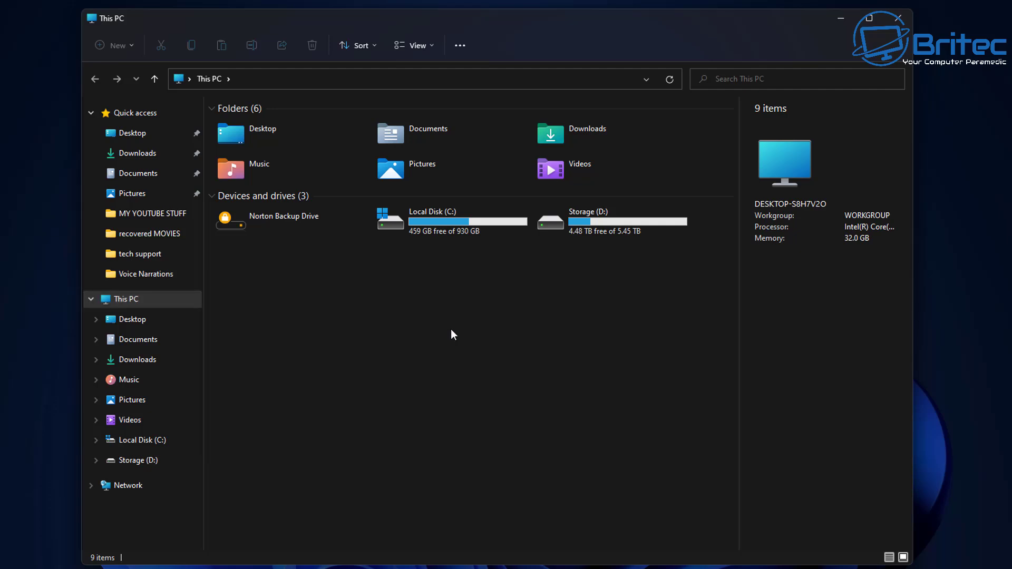
left_click(464, 46)
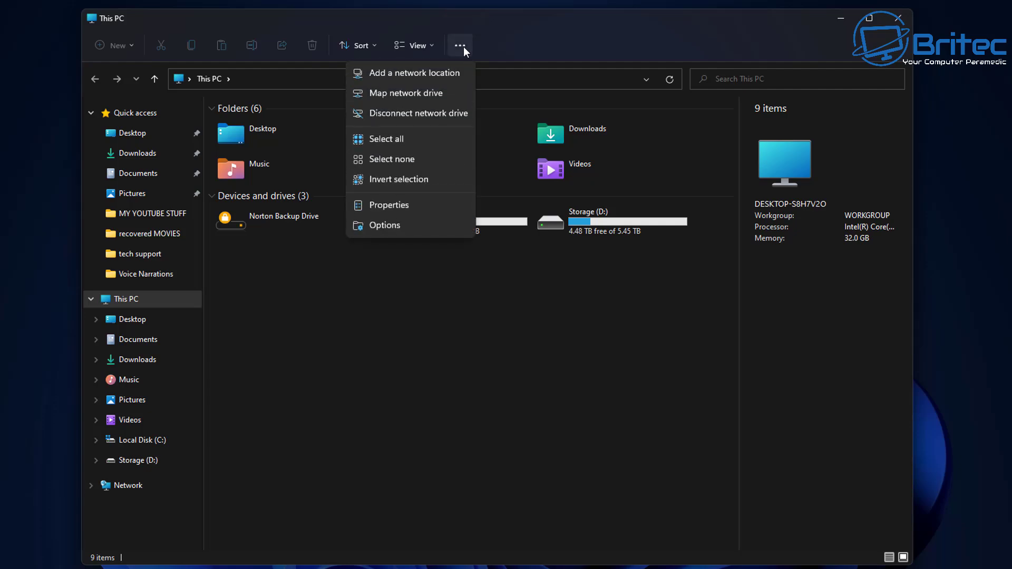
Step: Map \\OfficeNAS\Movies as drive Z:, reconnecting at sign-in, without different credentials
left_click(408, 99)
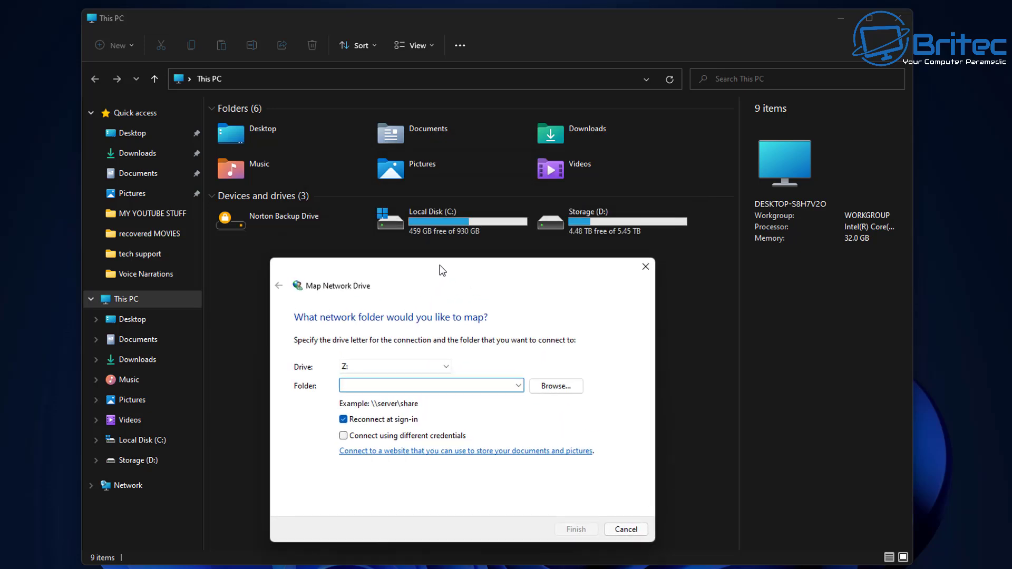
left_click(437, 363)
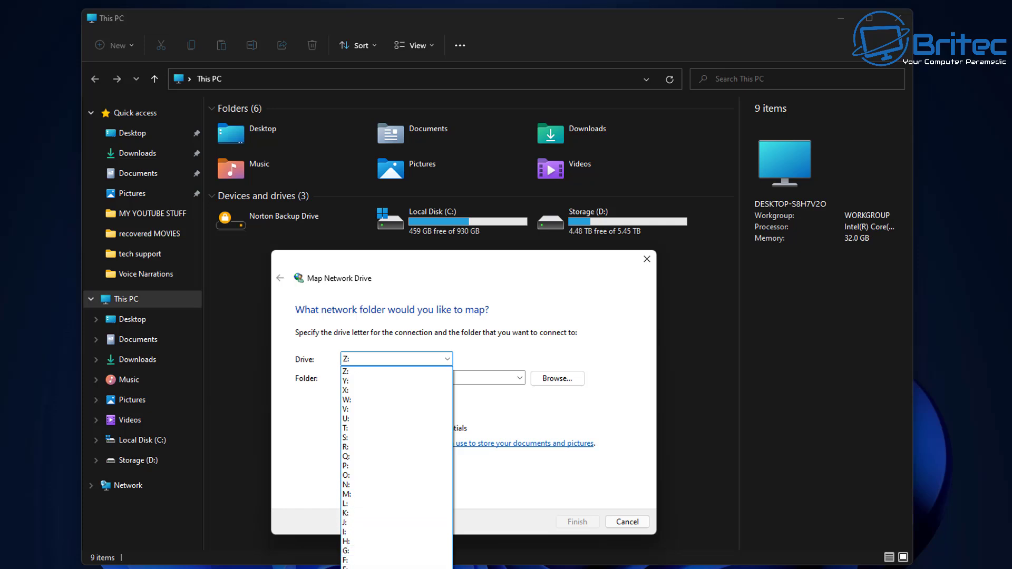
left_click(352, 359)
left_click(379, 378)
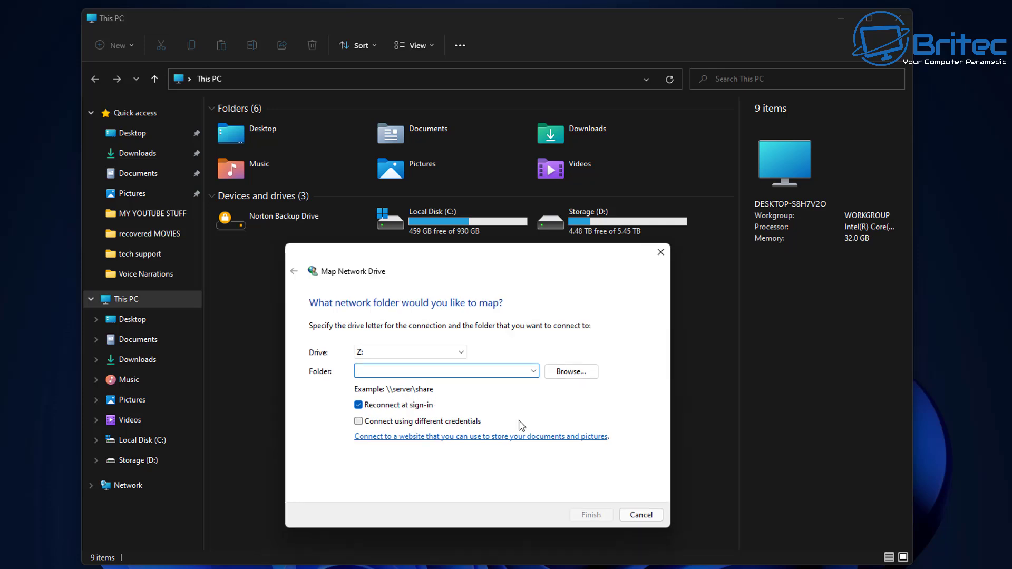
type("\\\\Office")
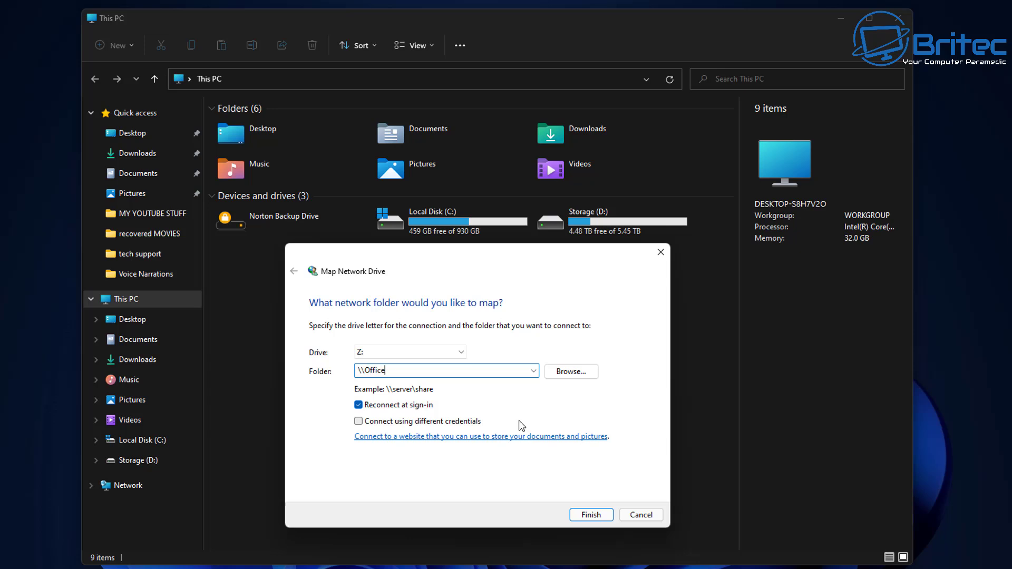
type("NAS")
type("\\Movies")
left_click(360, 423)
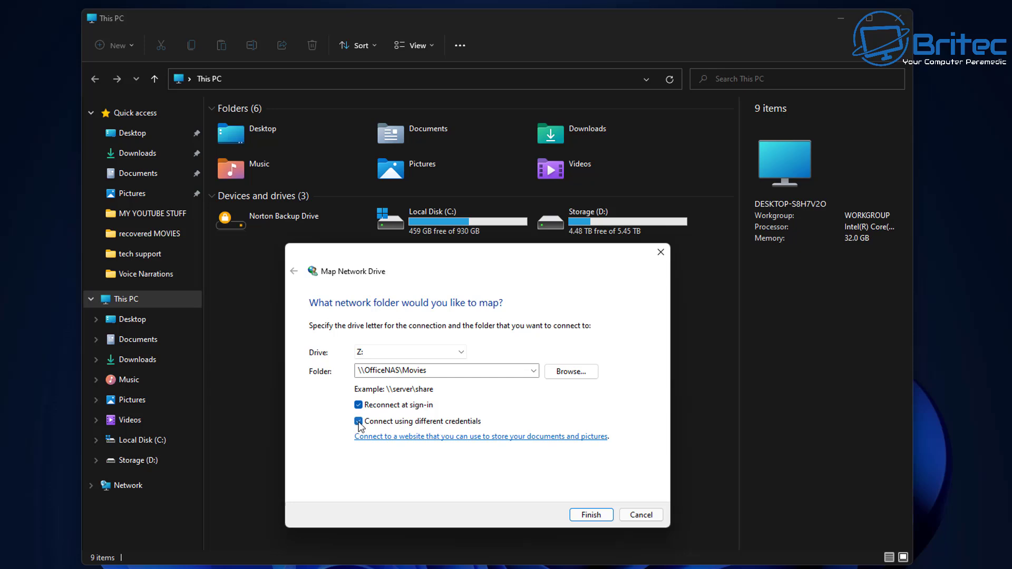
left_click(359, 422)
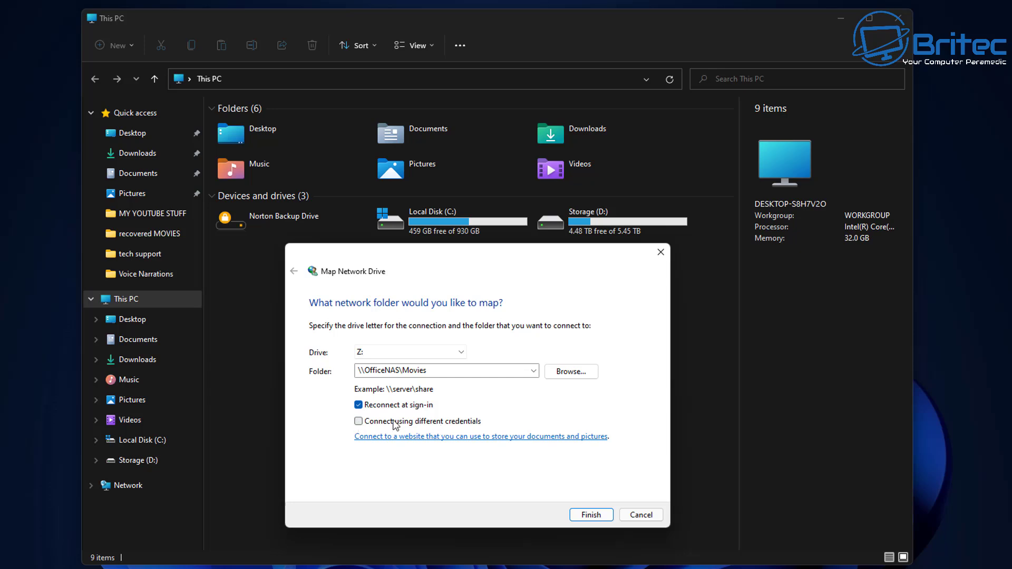
left_click(586, 516)
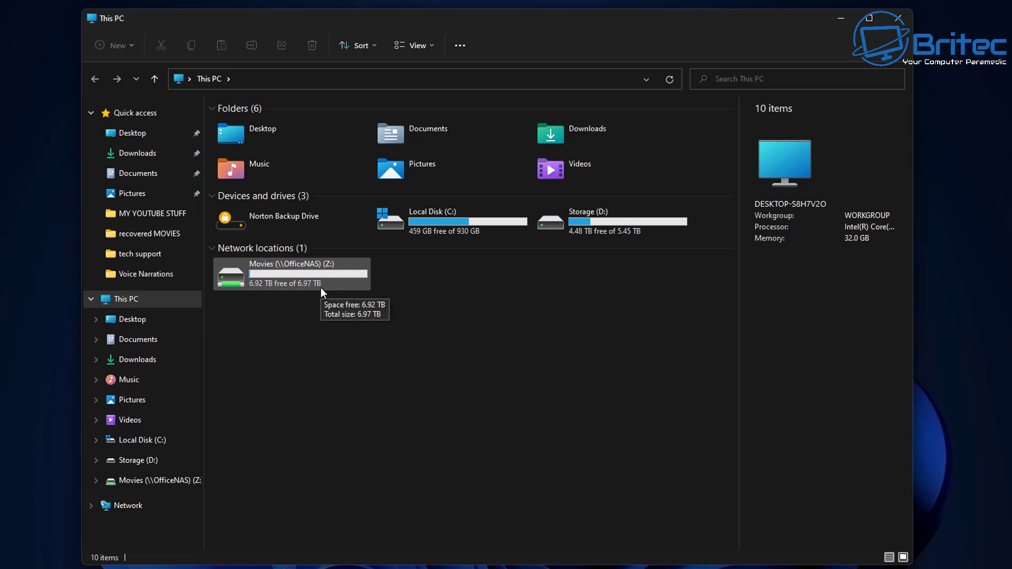
Step: Open the mapped Movies (Z:) drive, then return to This PC
double_click(297, 283)
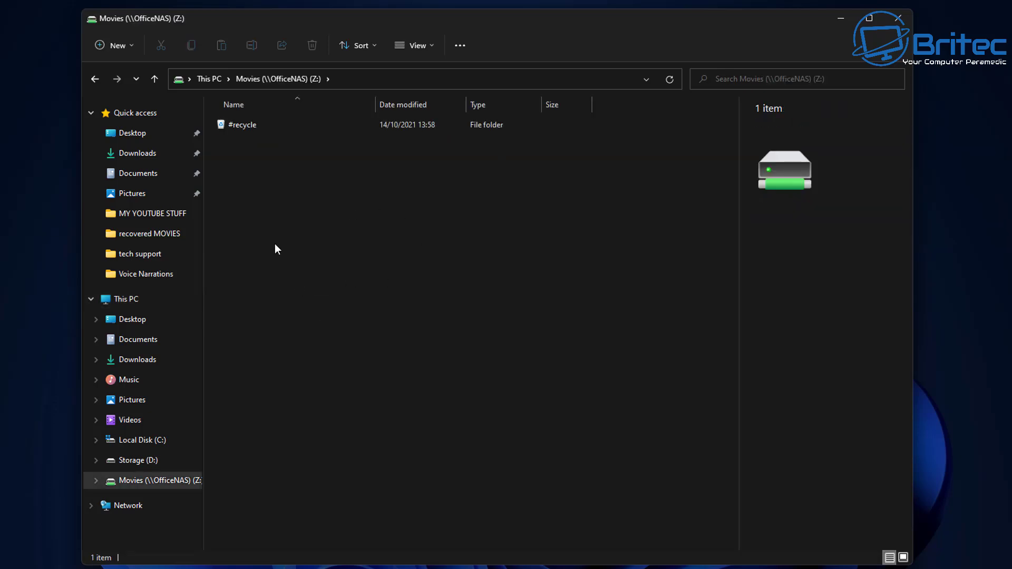
left_click(95, 79)
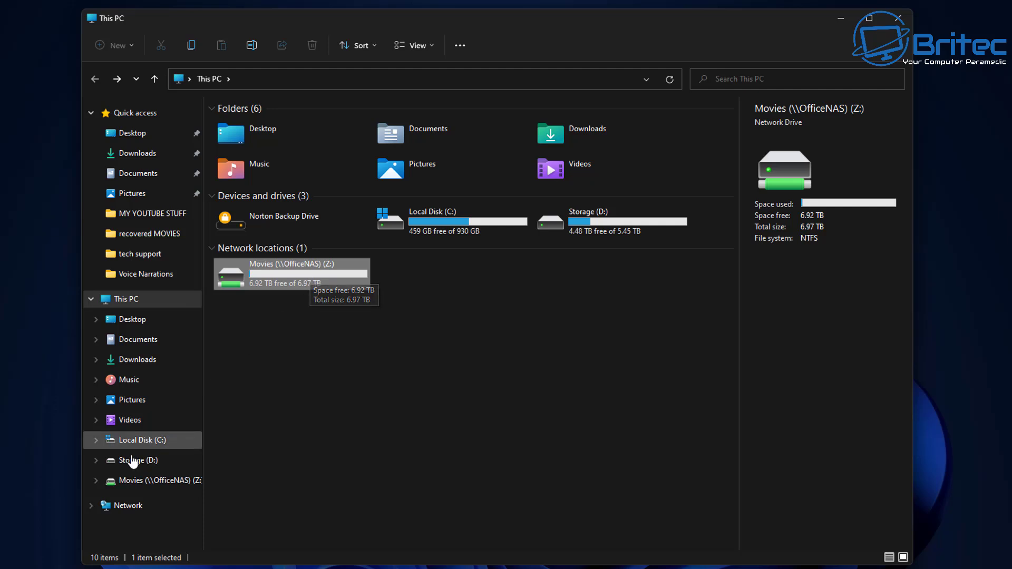
Step: Paste 1408 (2007).mp4 from Downloads onto the Movies (Z:) drive, then return to This PC
type("dow")
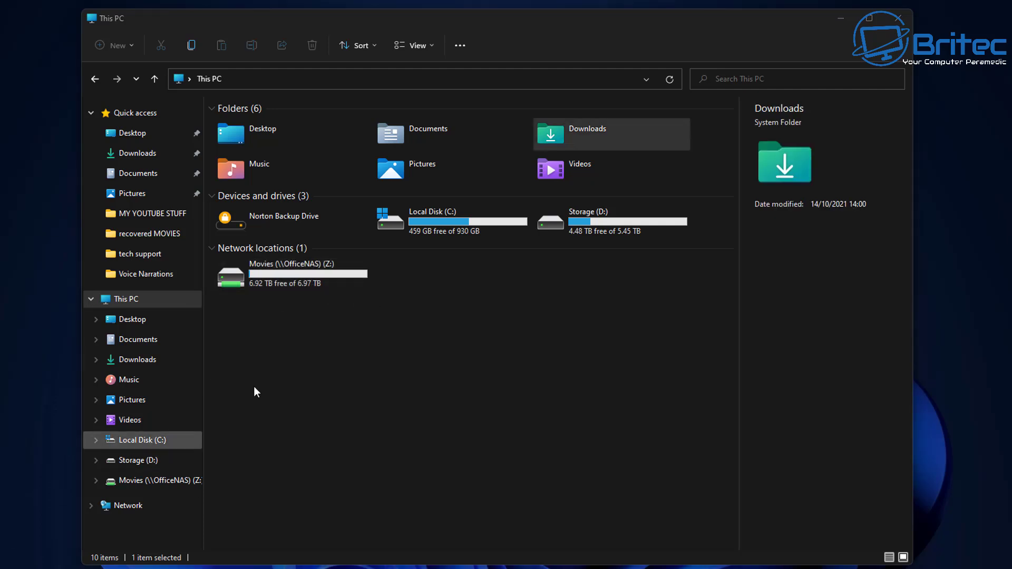
double_click(294, 288)
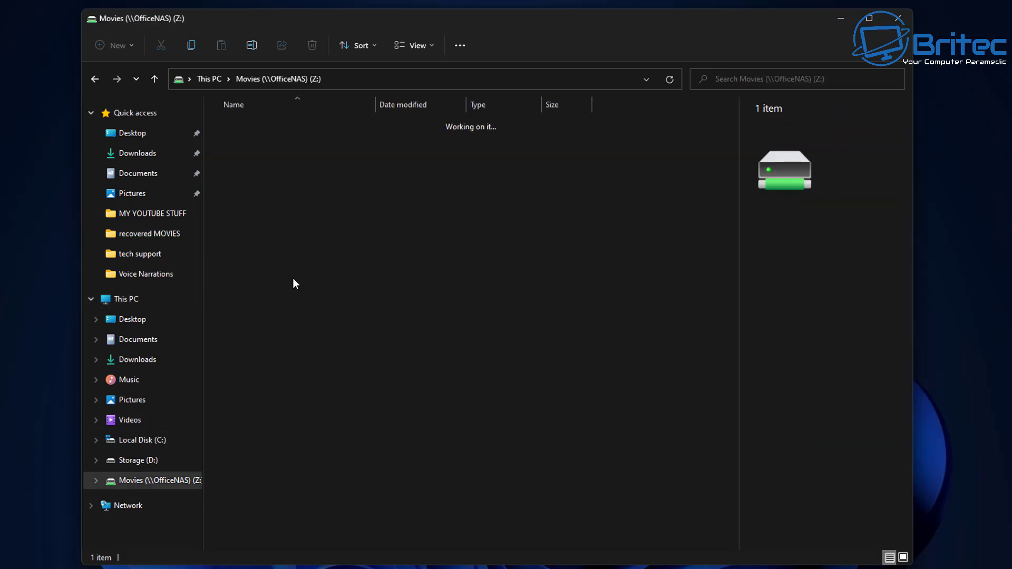
right_click(271, 206)
left_click(285, 222)
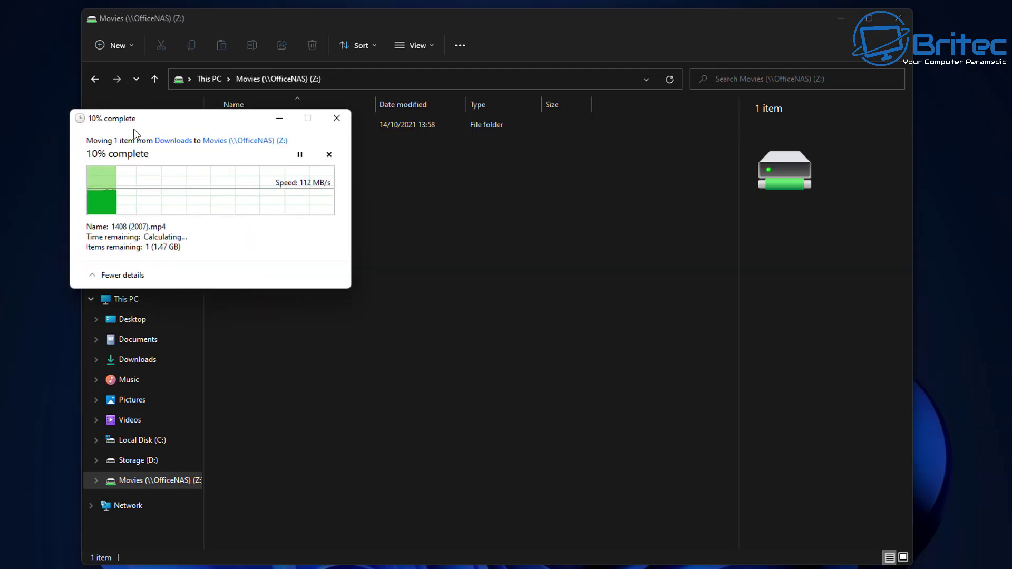
left_click_drag(135, 117, 388, 227)
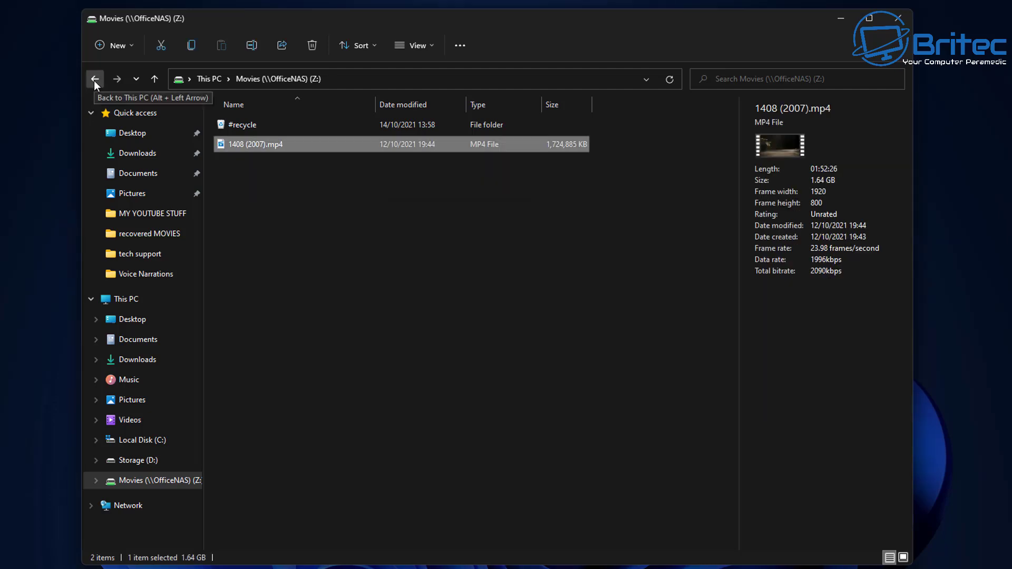
left_click(95, 79)
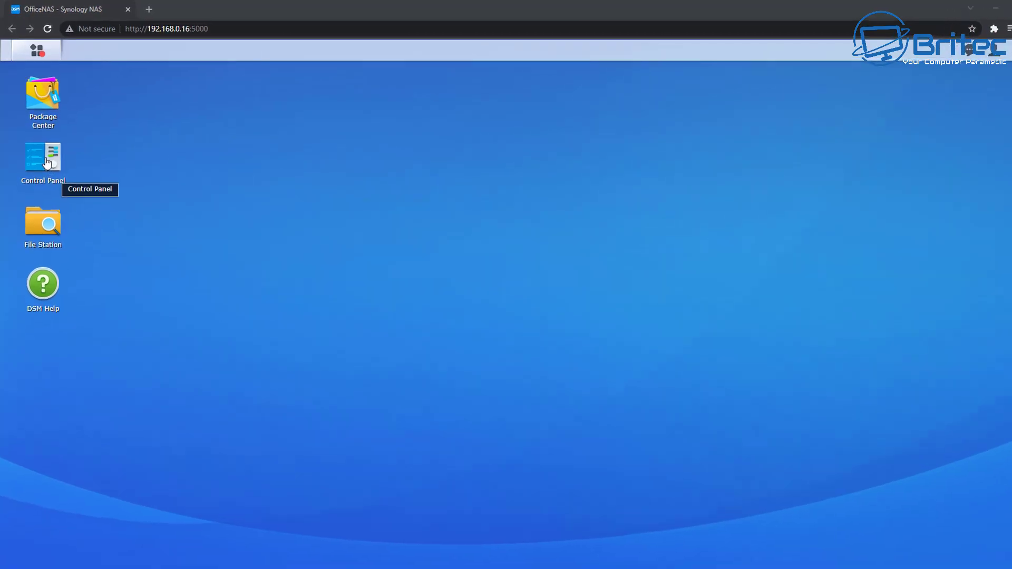
Step: Open the NAS Control Panel's File Services settings
left_click(45, 152)
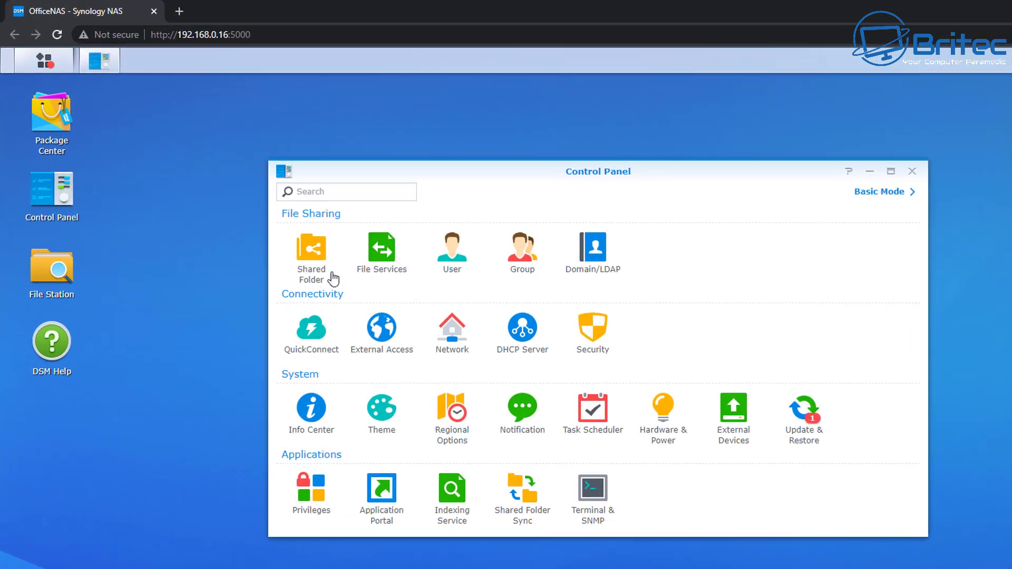
left_click(383, 263)
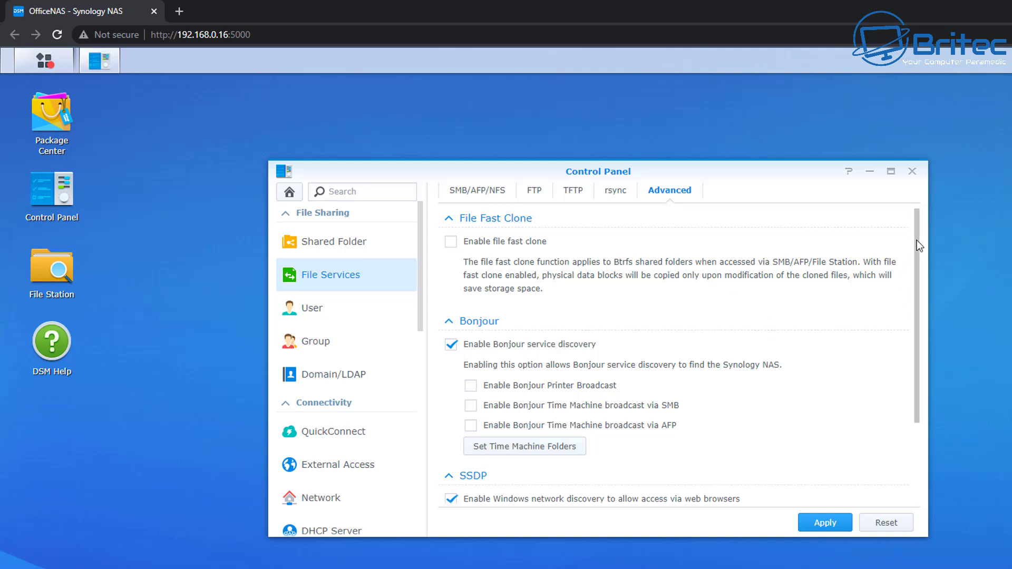
Step: Apply WS-Discovery's 'Enable Windows network discovery to allow file access via SMB' and close Control Panel
left_click_drag(917, 247, 931, 350)
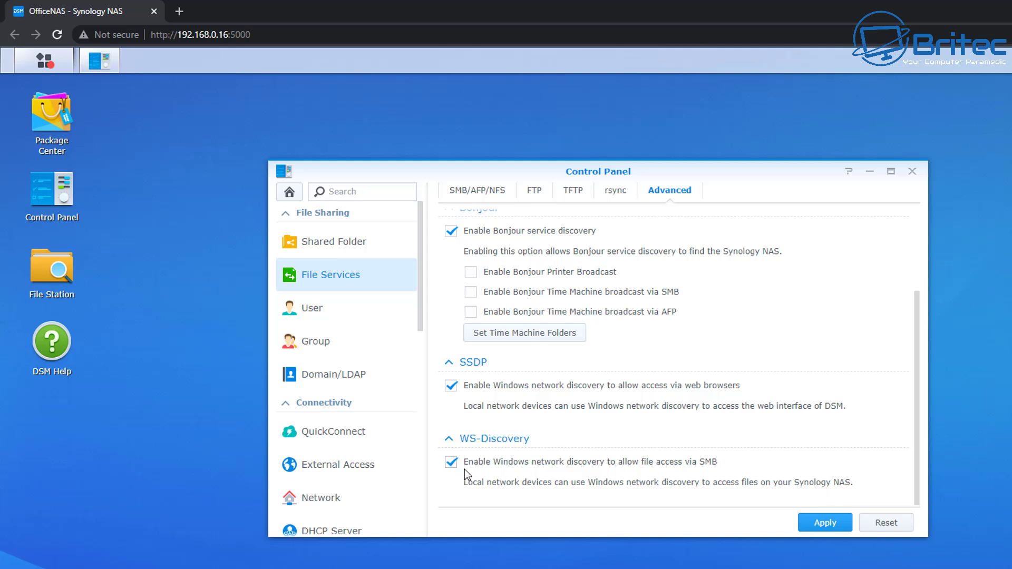
left_click(816, 524)
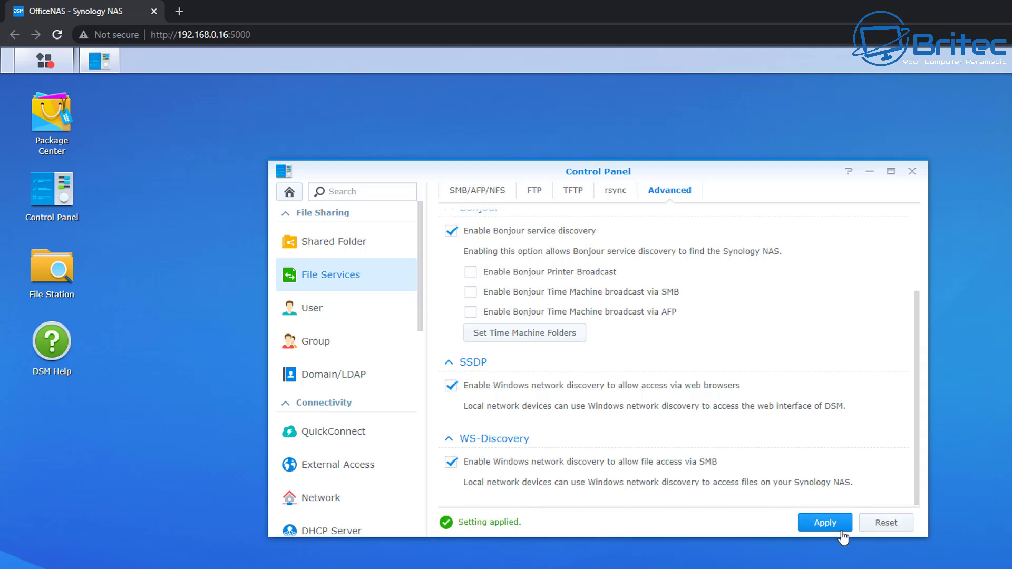
left_click(912, 171)
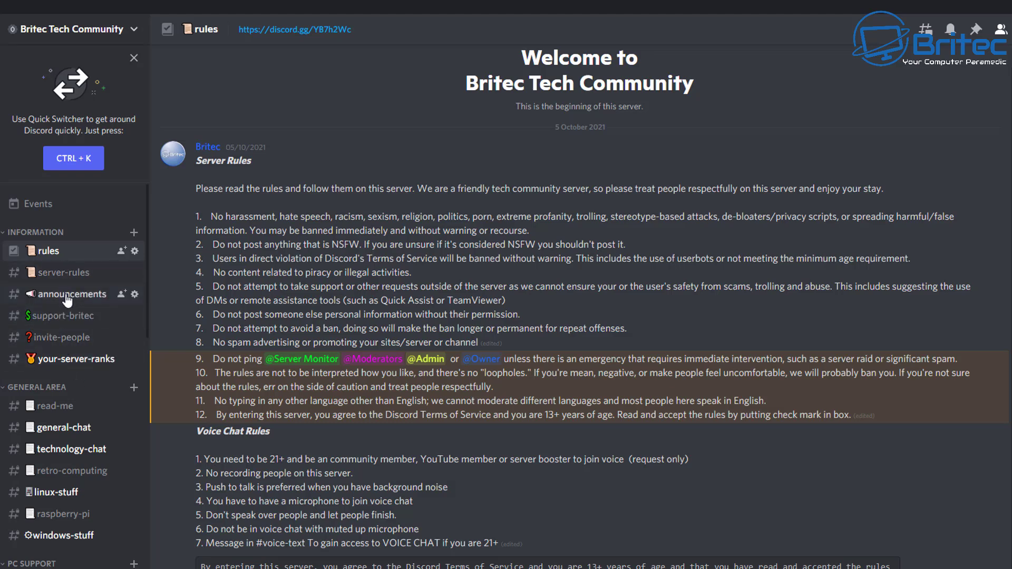
Step: Browse the announcements channel, then scroll through general-chat messages
left_click(68, 300)
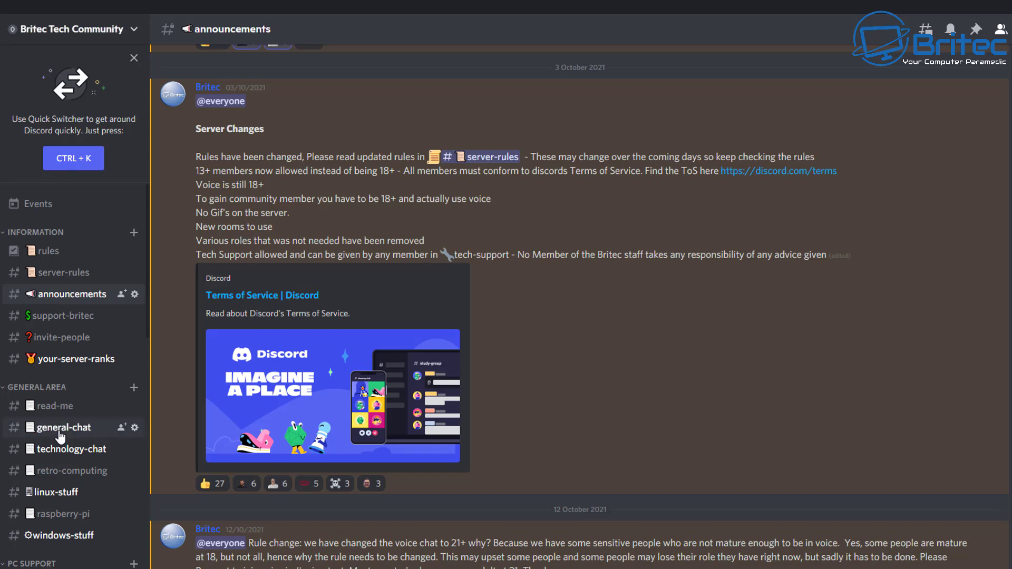
left_click(60, 434)
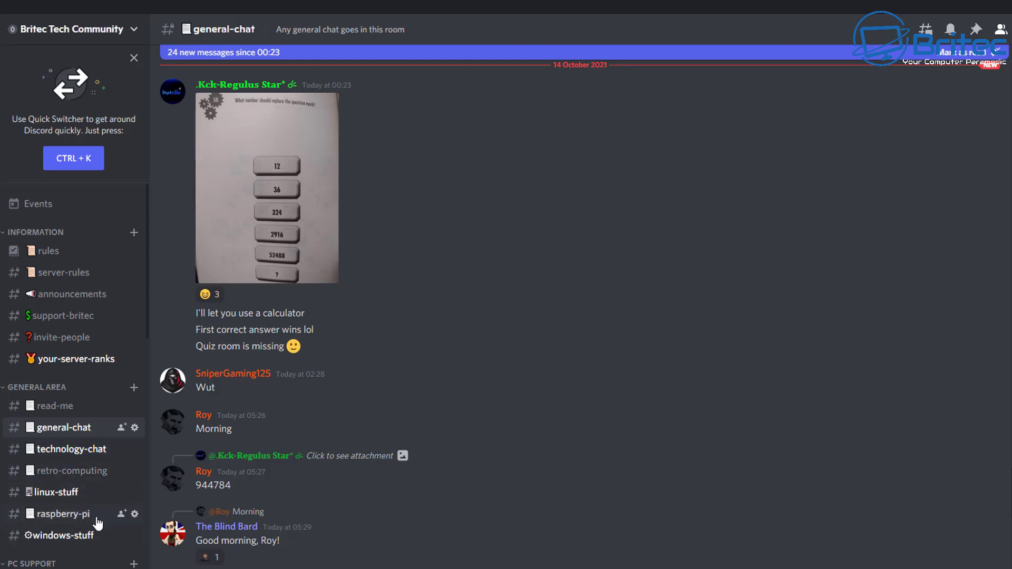
scroll(90, 520, "down", 3)
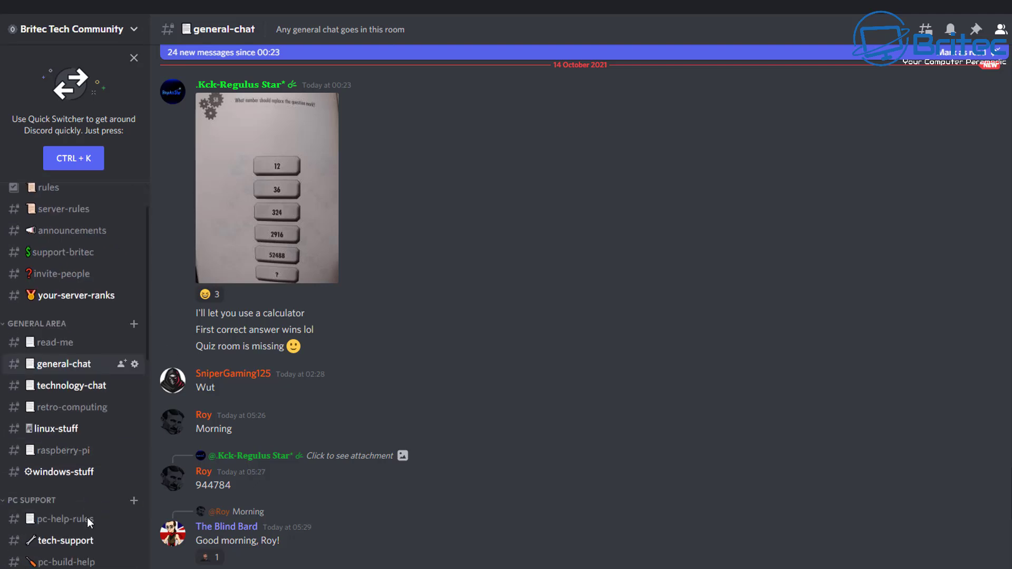
scroll(87, 511, "down", 5)
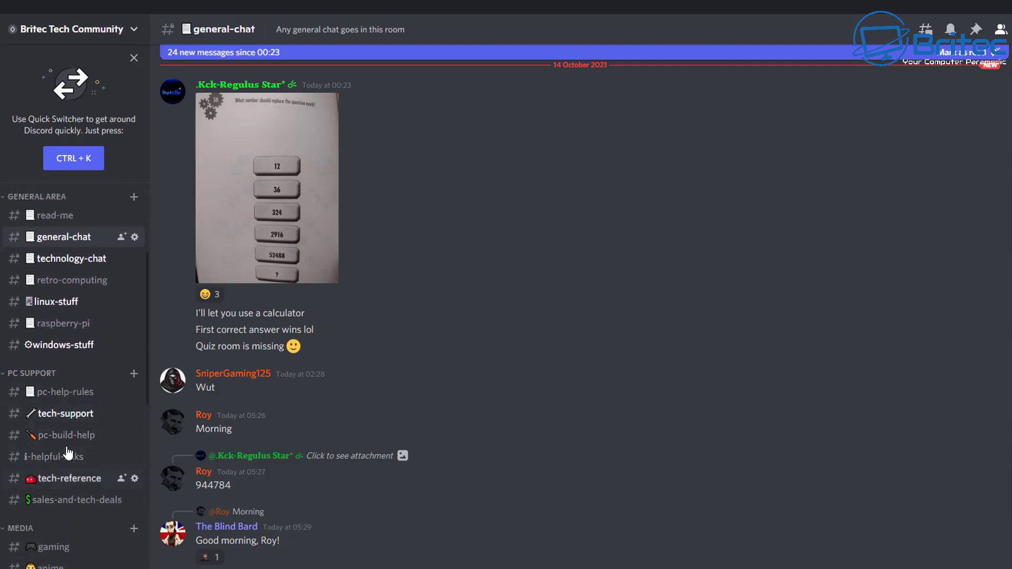
Step: Scroll through the tech-support channel's messages about PC problems
left_click(64, 419)
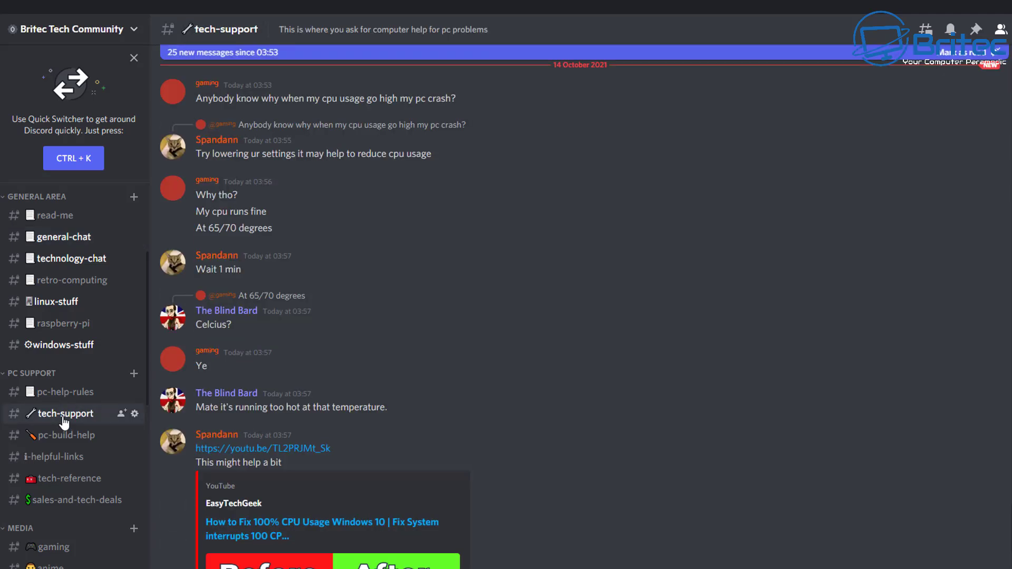
scroll(402, 492, "down", 10)
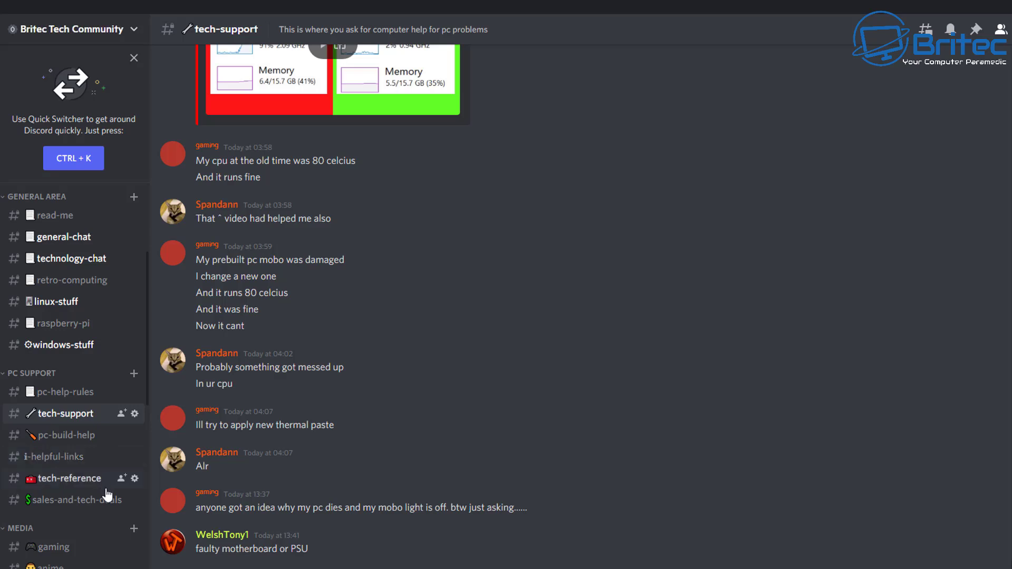
scroll(107, 496, "down", 5)
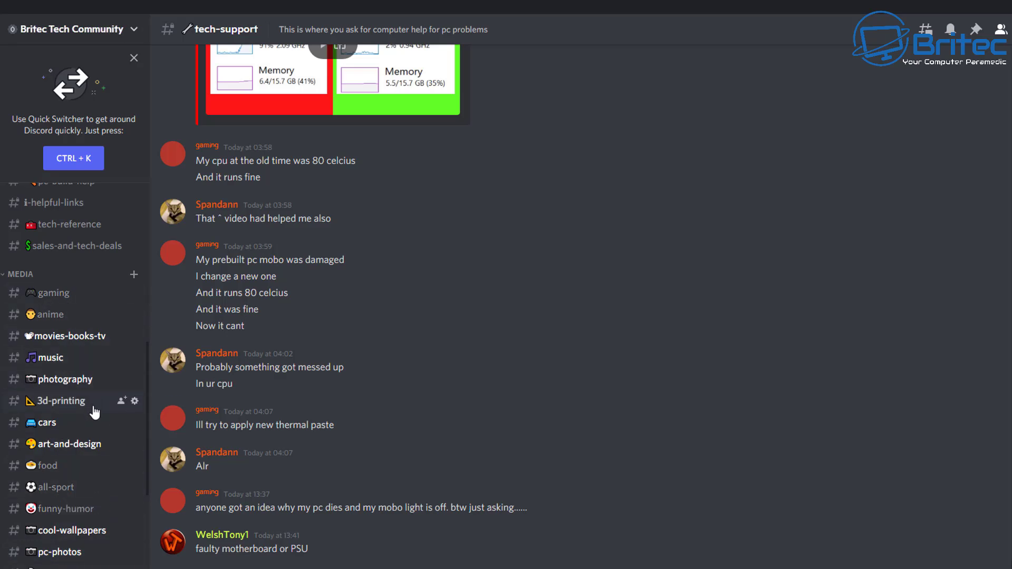
scroll(95, 412, "down", 5)
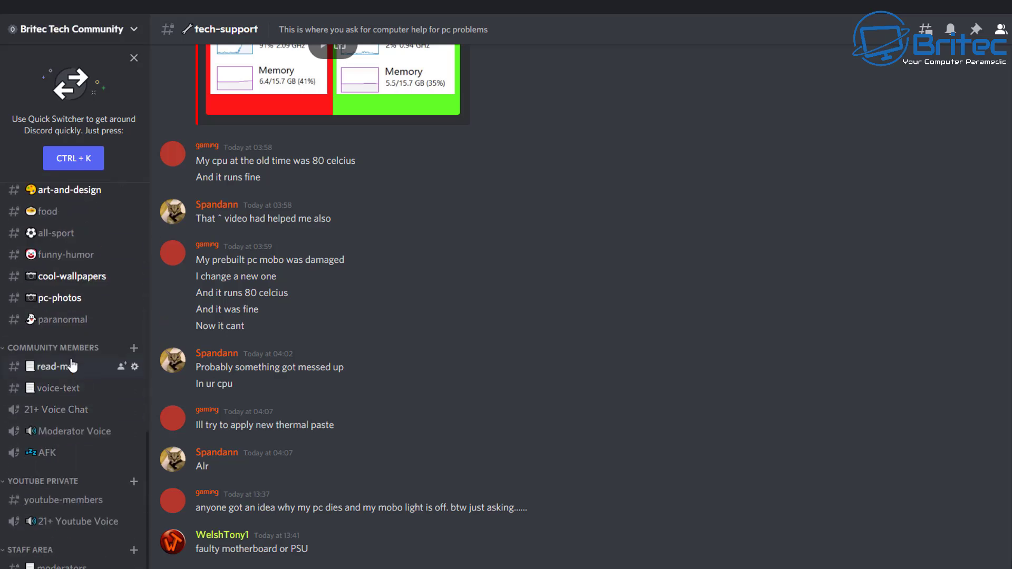
scroll(72, 366, "up", 1)
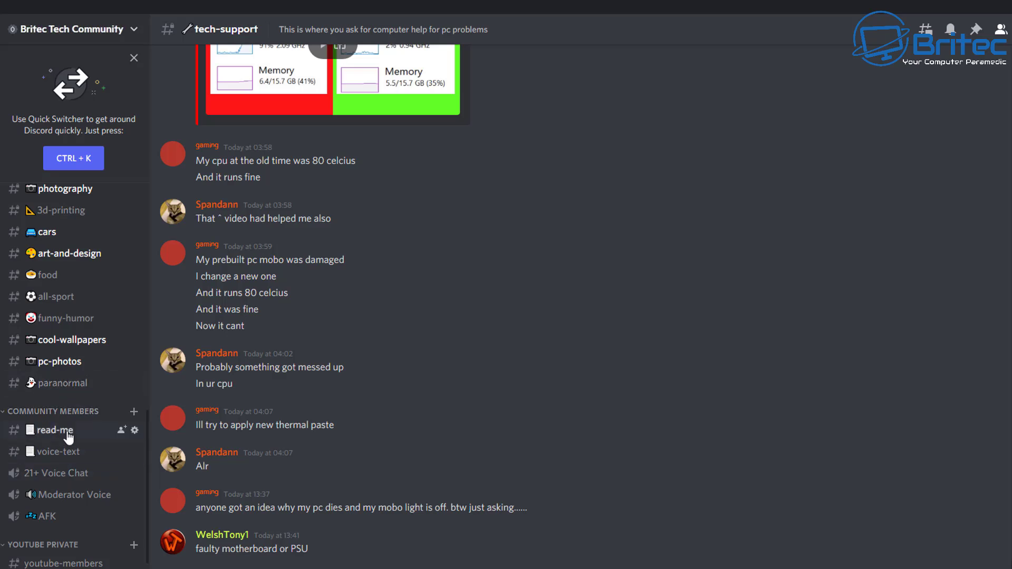